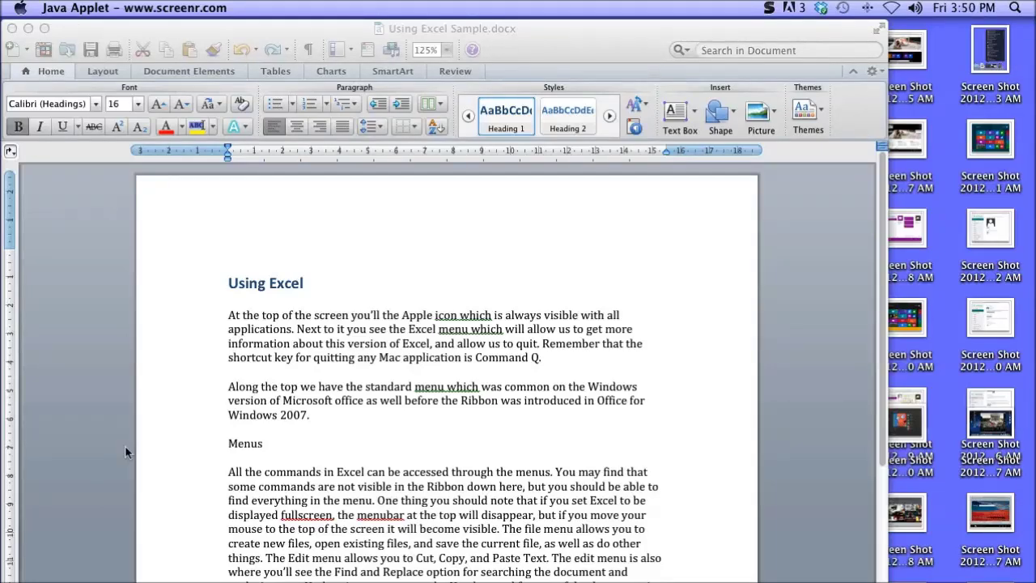
# Make the Using Excel Sample document window active in Word
pyautogui.click(283, 363)
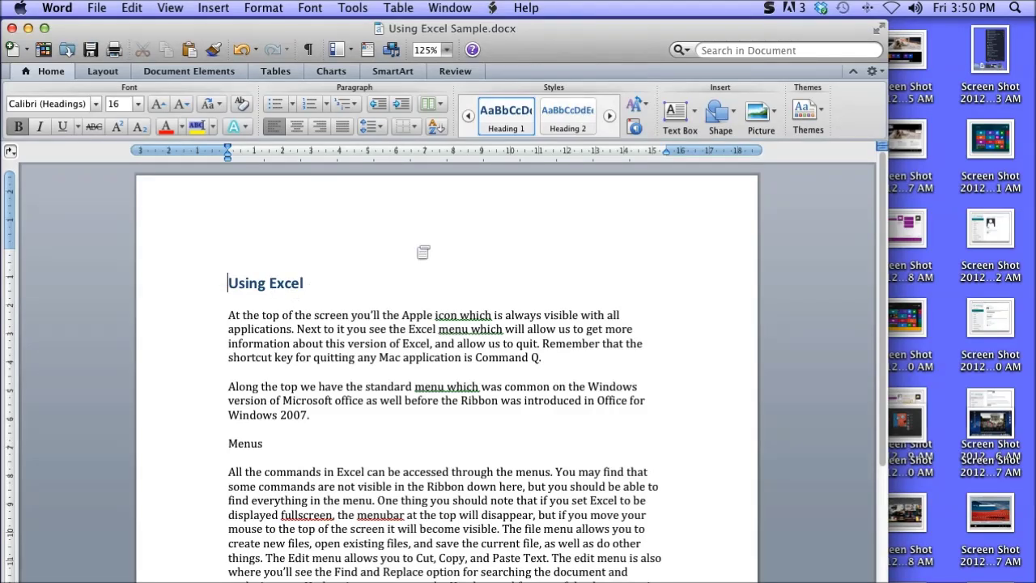
# Widen the Word window to fill the screen and browse the paragraph styles gallery
pyautogui.click(40, 73)
pyautogui.click(40, 72)
pyautogui.moveTo(889, 196); pyautogui.dragTo(1034, 238)
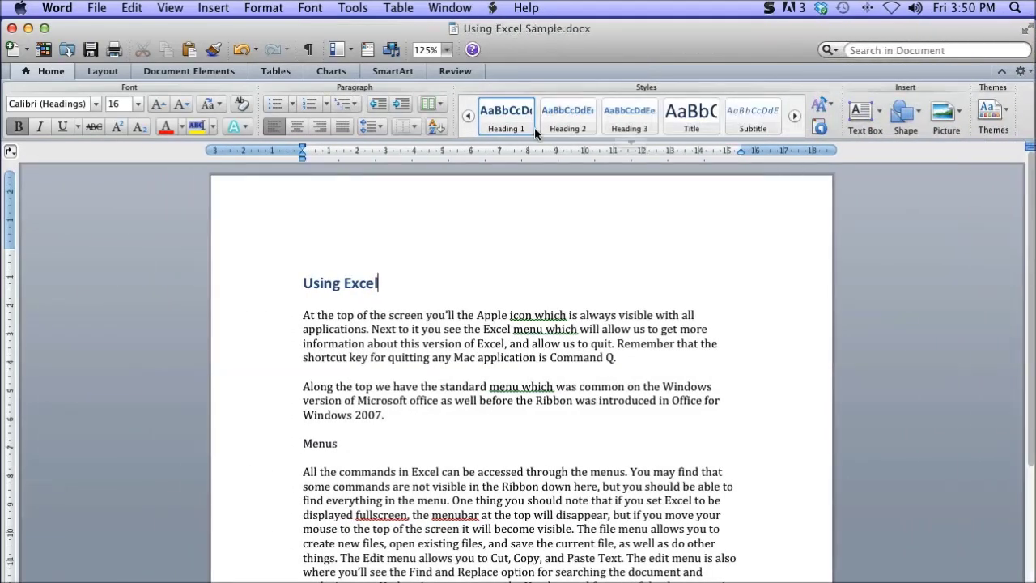
pyautogui.click(468, 117)
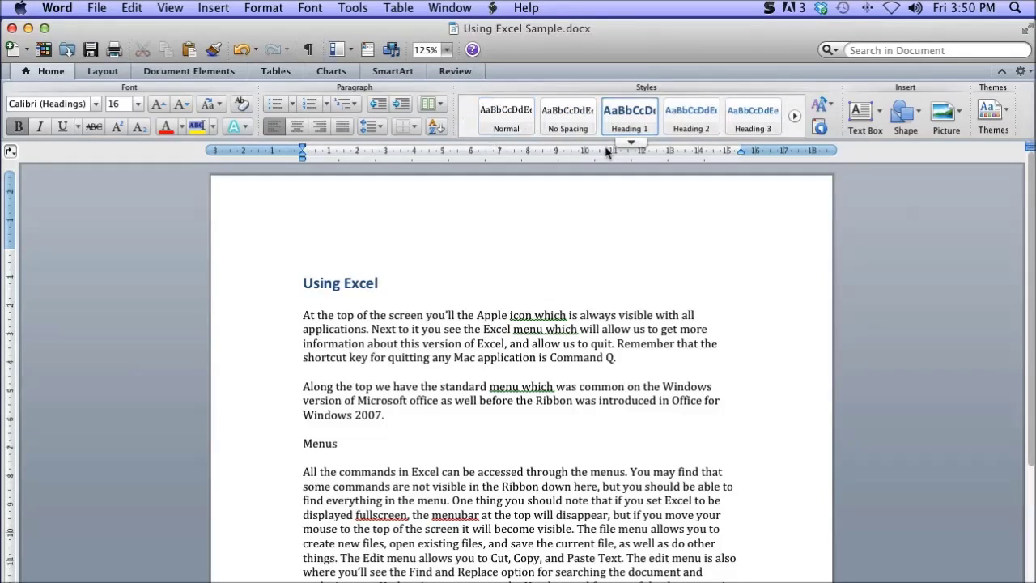
pyautogui.click(631, 142)
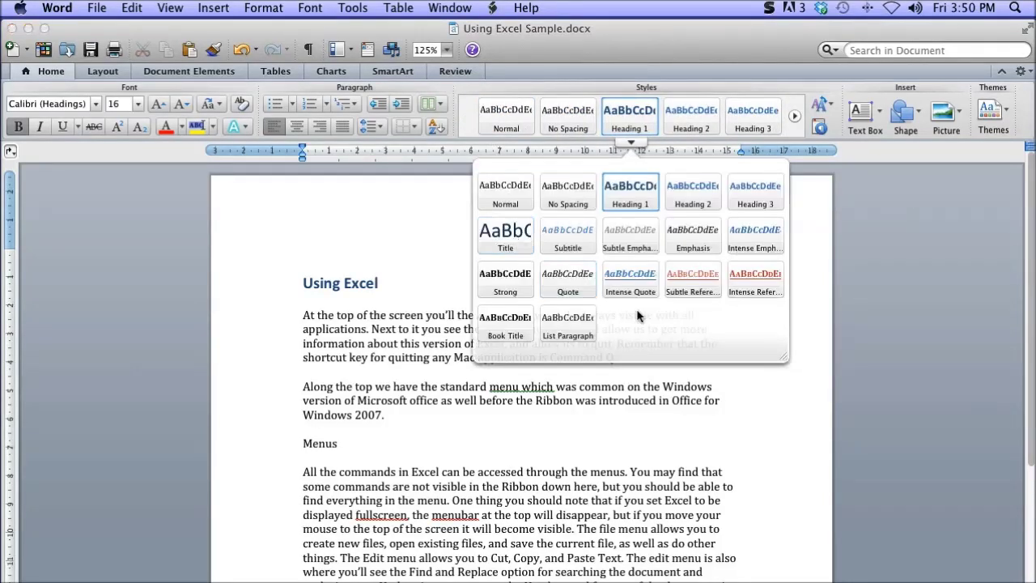
pyautogui.click(386, 298)
# Apply Heading 2 to the Menus and Sparklines lines
pyautogui.click(344, 441)
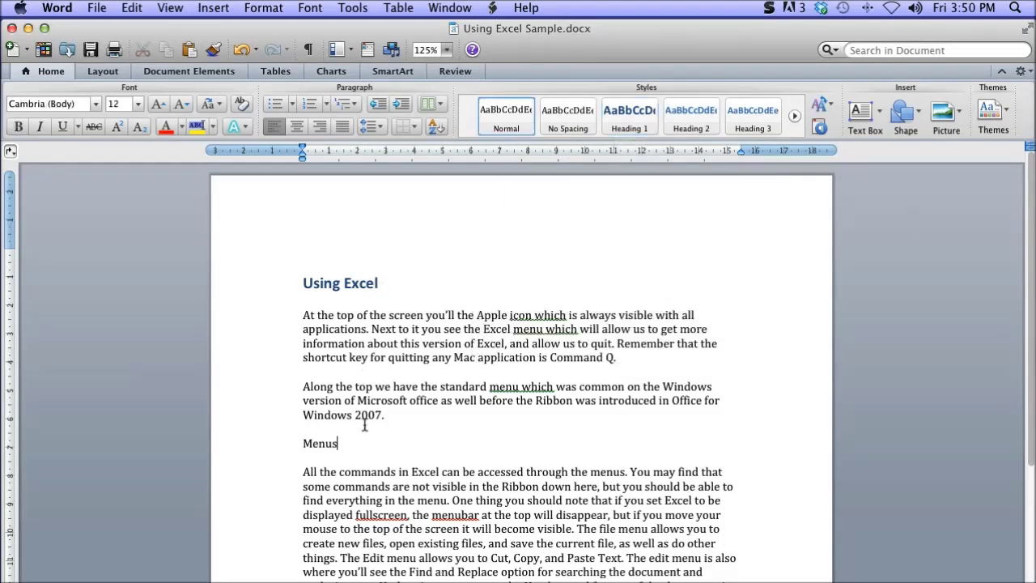
pyautogui.click(683, 119)
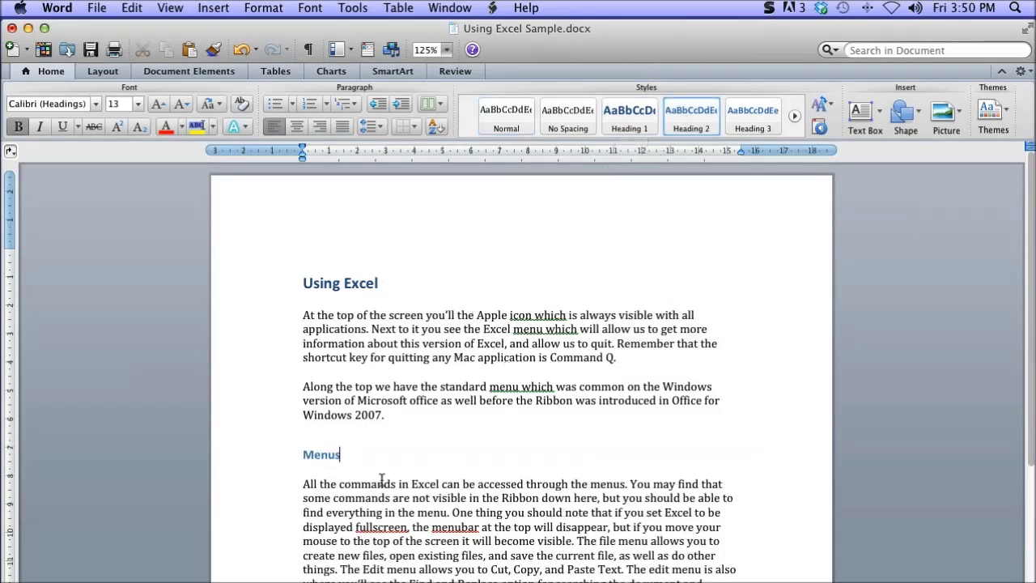
pyautogui.scroll(-5, 381, 481)
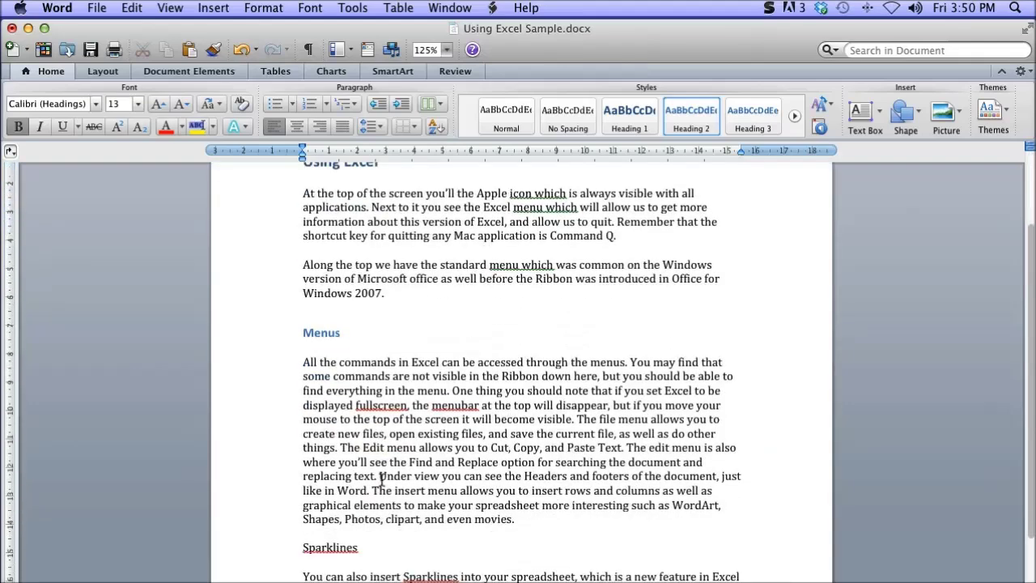
pyautogui.click(365, 548)
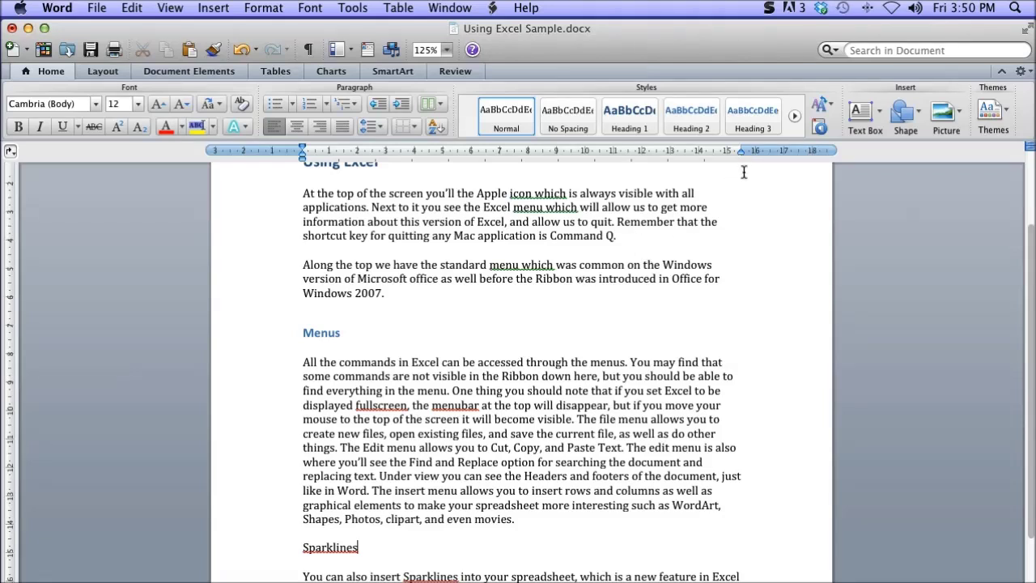
pyautogui.click(691, 113)
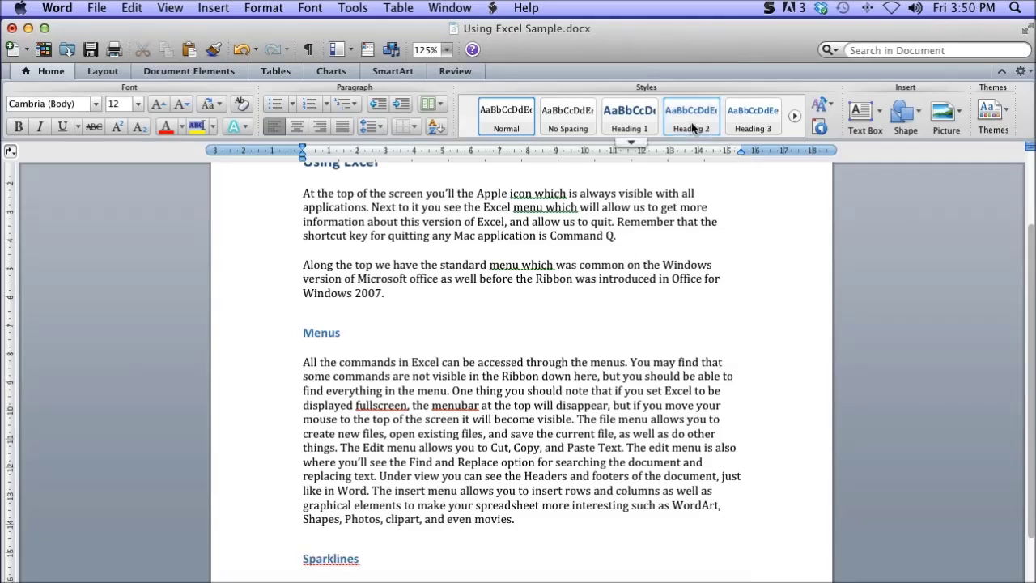
pyautogui.scroll(3, 560, 356)
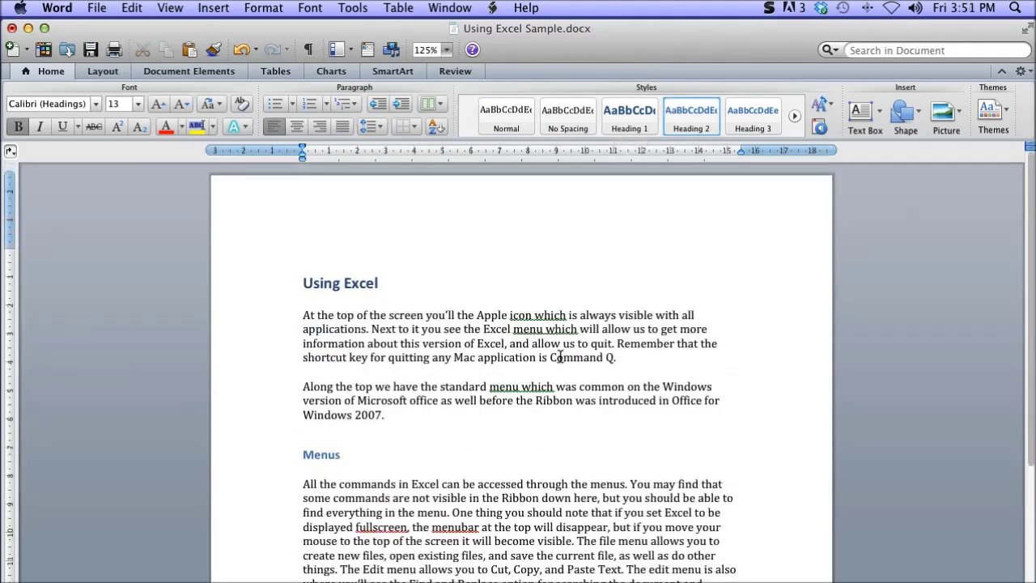
pyautogui.click(304, 281)
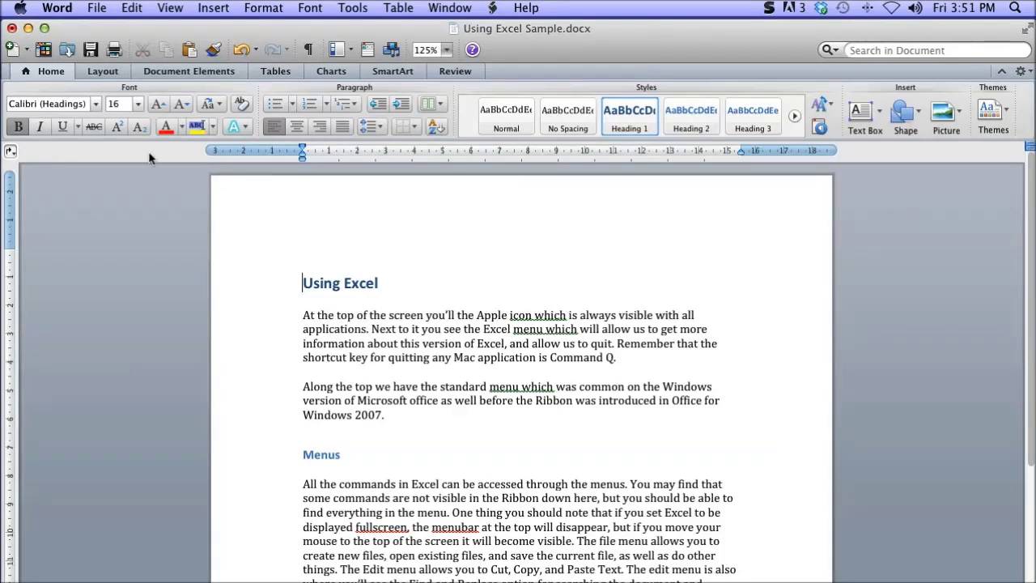
# Show the Document Elements tab and look through the menu bar's menus
pyautogui.click(159, 72)
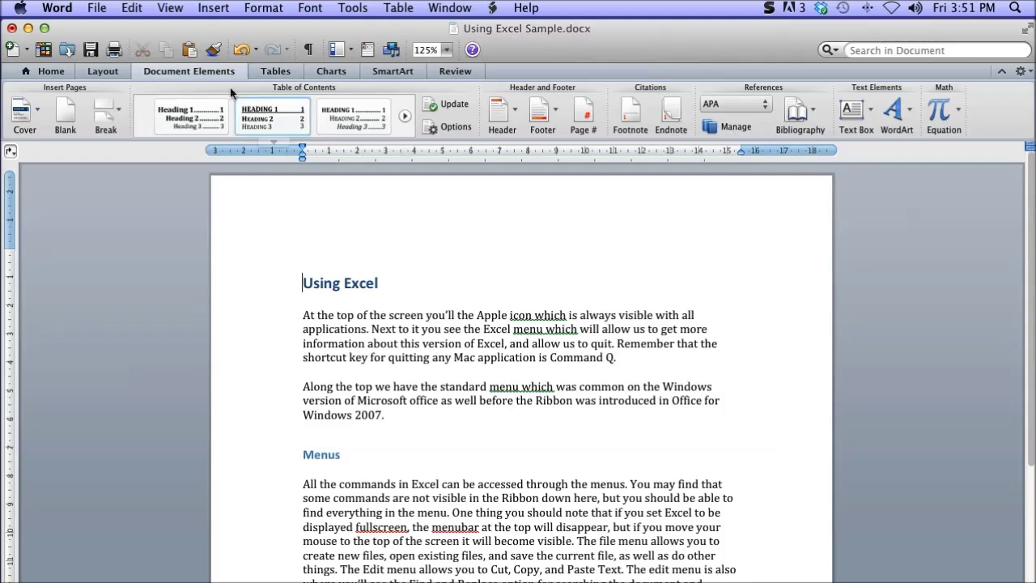
pyautogui.click(204, 10)
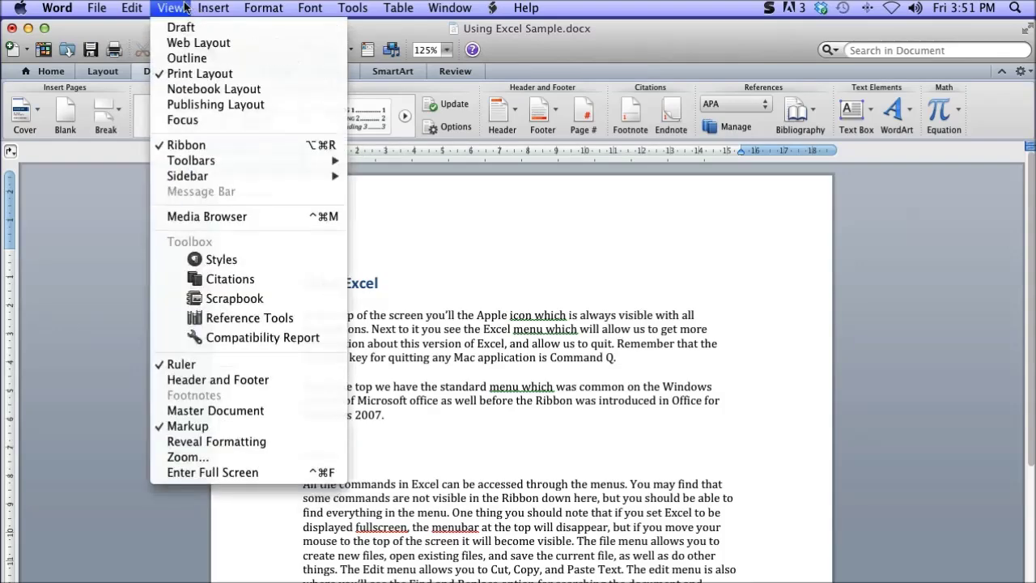
pyautogui.moveTo(94, 8)
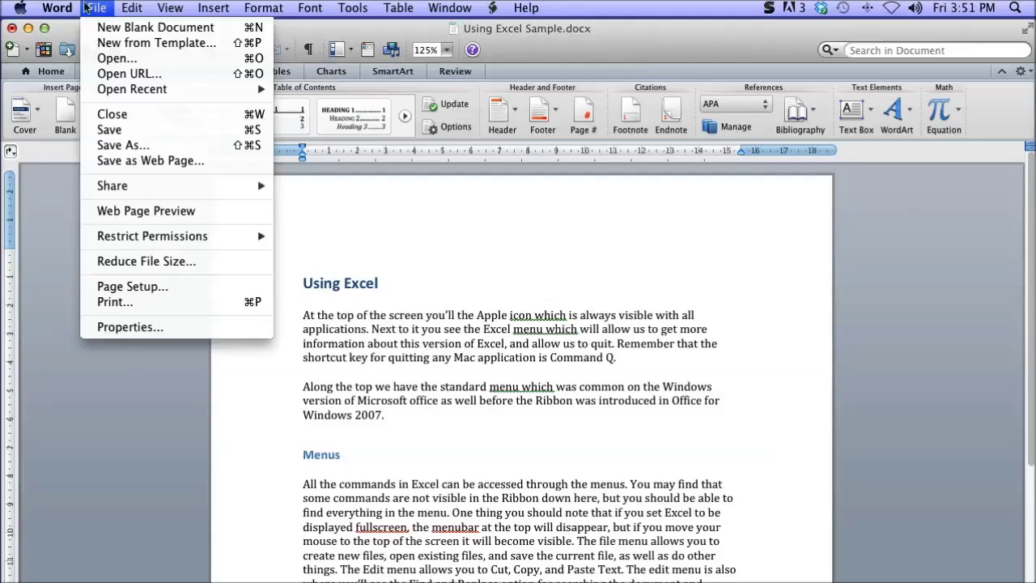
pyautogui.moveTo(231, 10)
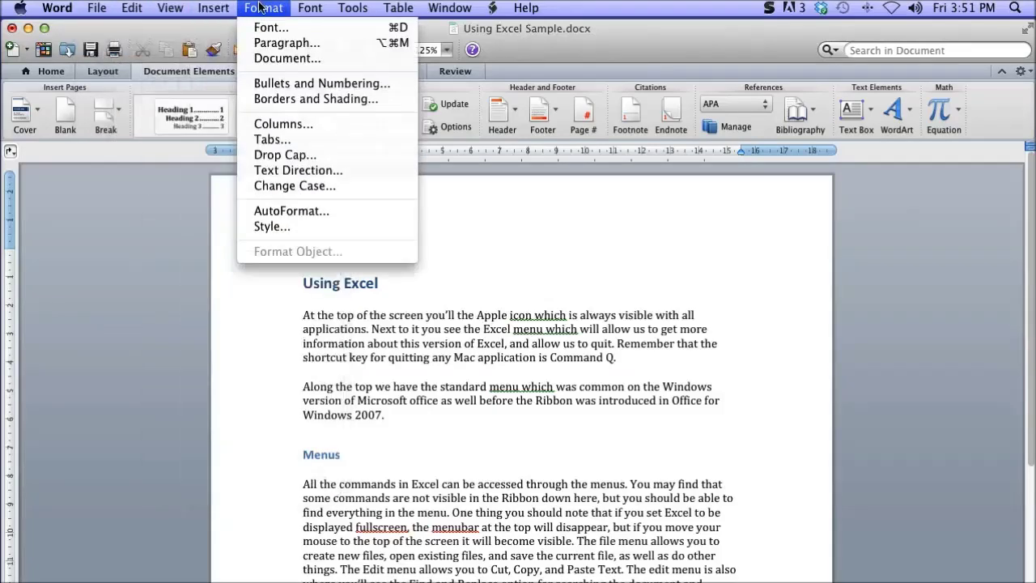
pyautogui.moveTo(381, 8)
pyautogui.moveTo(303, 10)
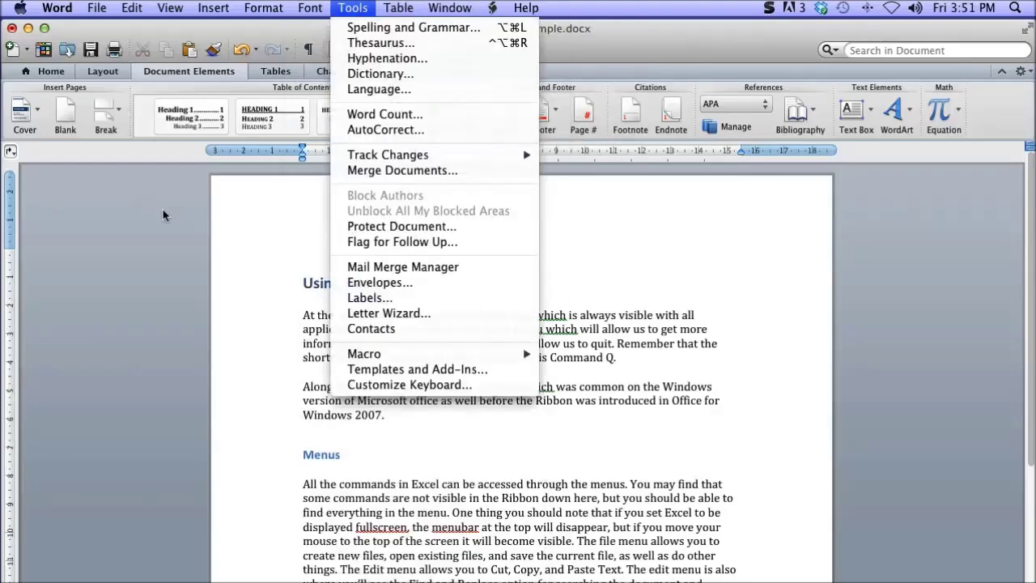
# Insert a Classic table of contents at the top listing Using Excel, Menus and Sparklines
pyautogui.click(224, 217)
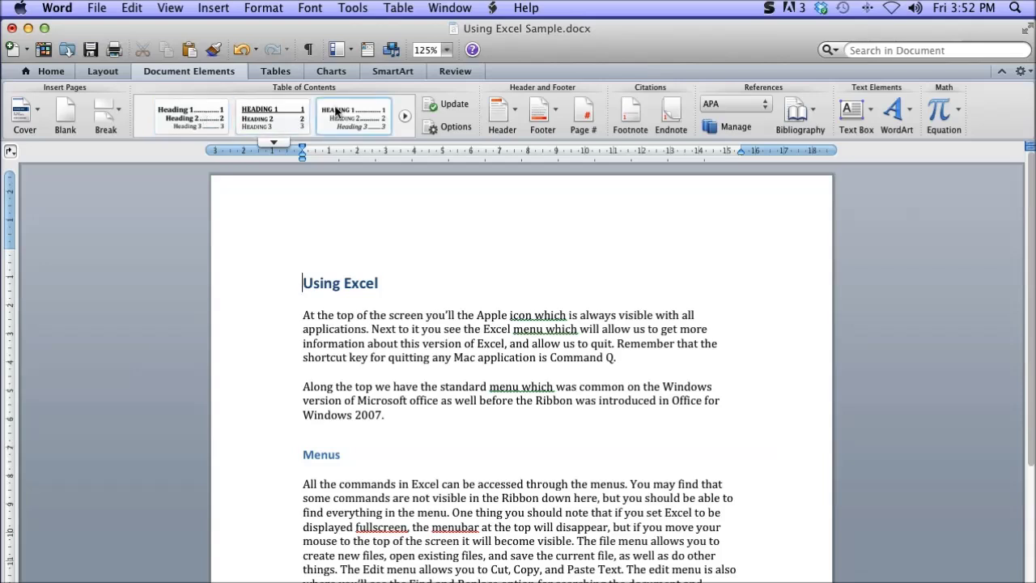
pyautogui.click(218, 113)
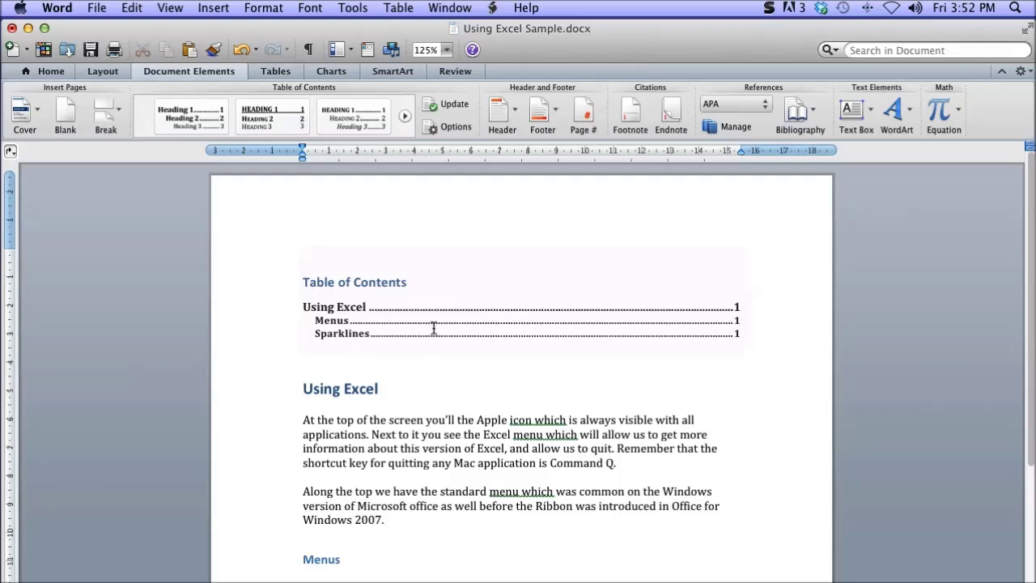
pyautogui.click(434, 328)
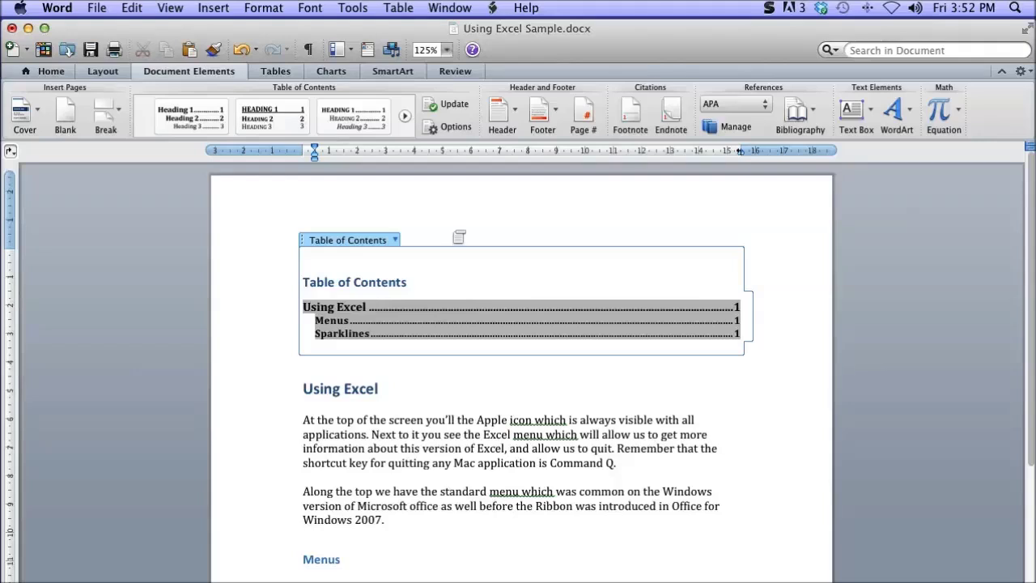
pyautogui.click(453, 230)
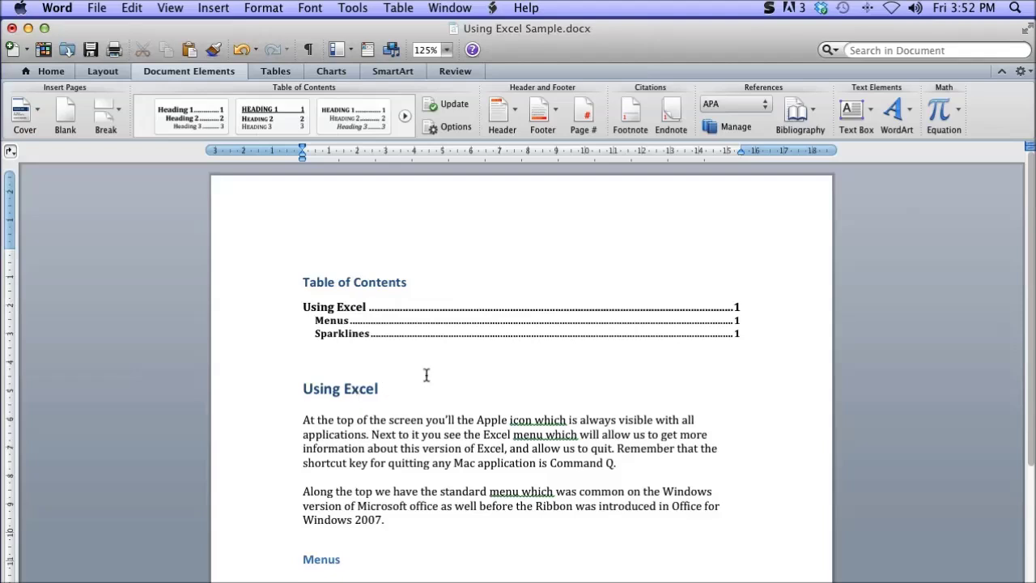
pyautogui.click(301, 278)
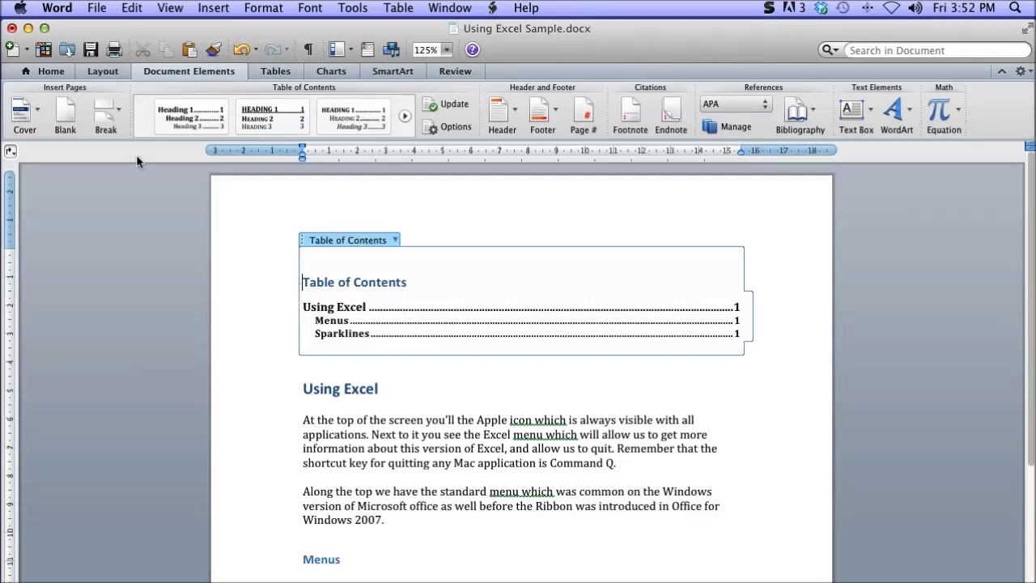
pyautogui.click(169, 68)
pyautogui.click(169, 66)
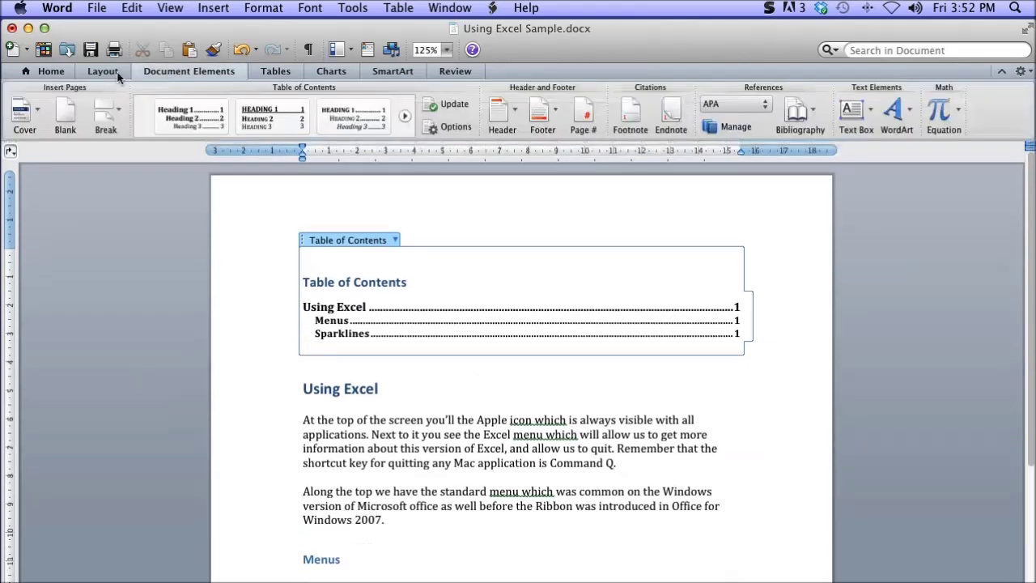
pyautogui.click(35, 118)
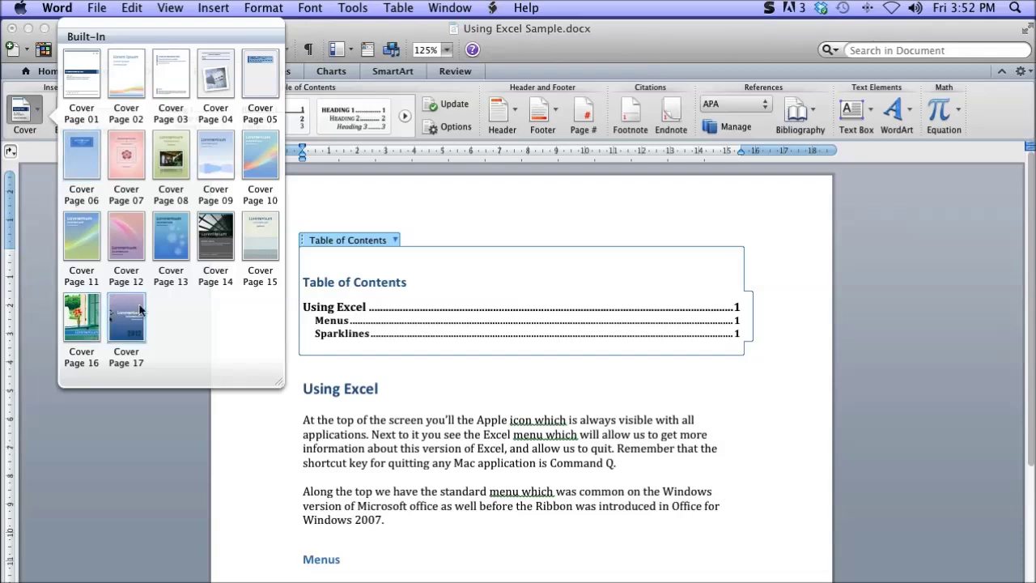
pyautogui.click(269, 159)
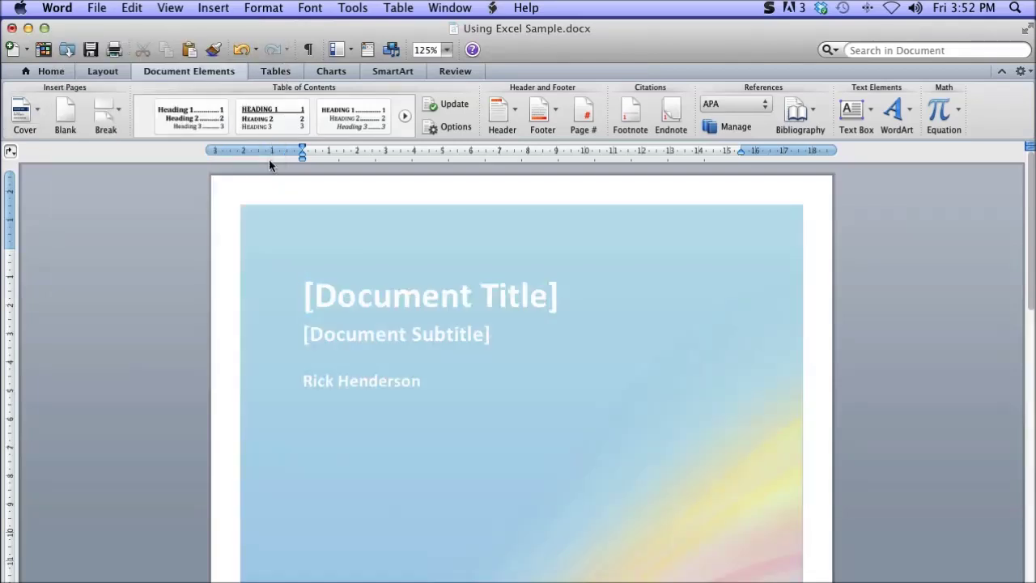
pyautogui.click(400, 305)
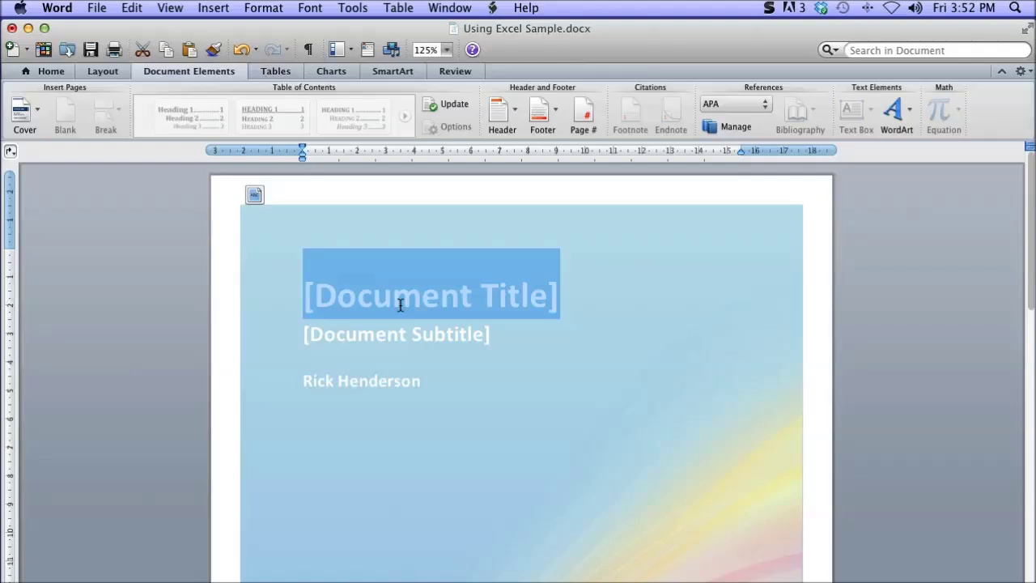
pyautogui.write('Using Excel')
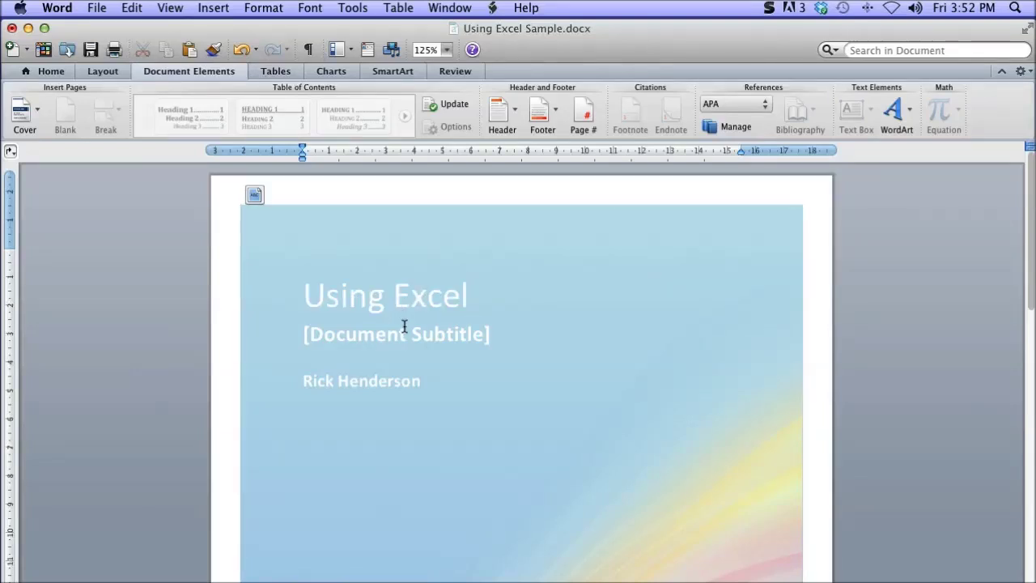
pyautogui.click(406, 327)
pyautogui.write('Jus')
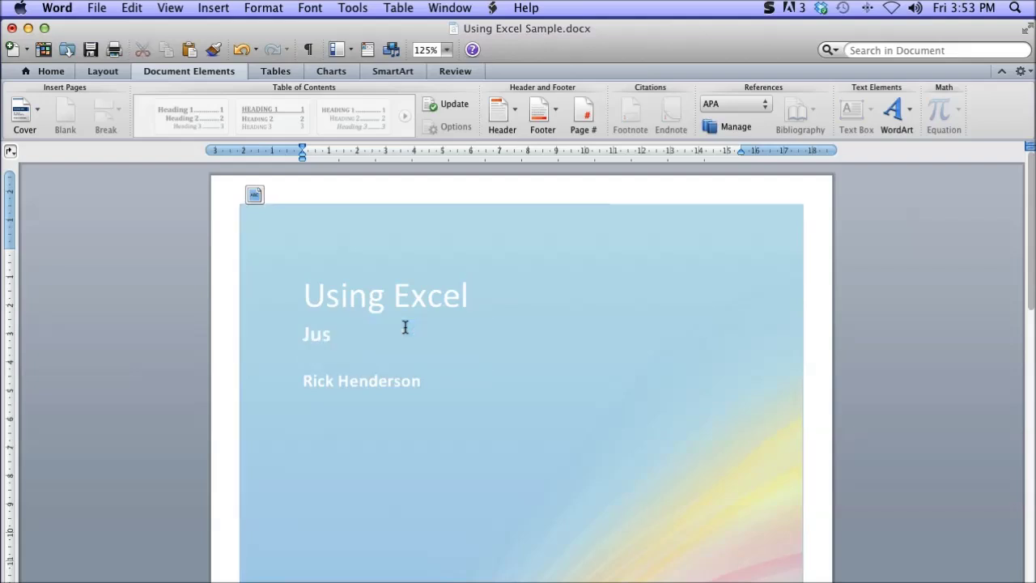
pyautogui.write('t A Sample')
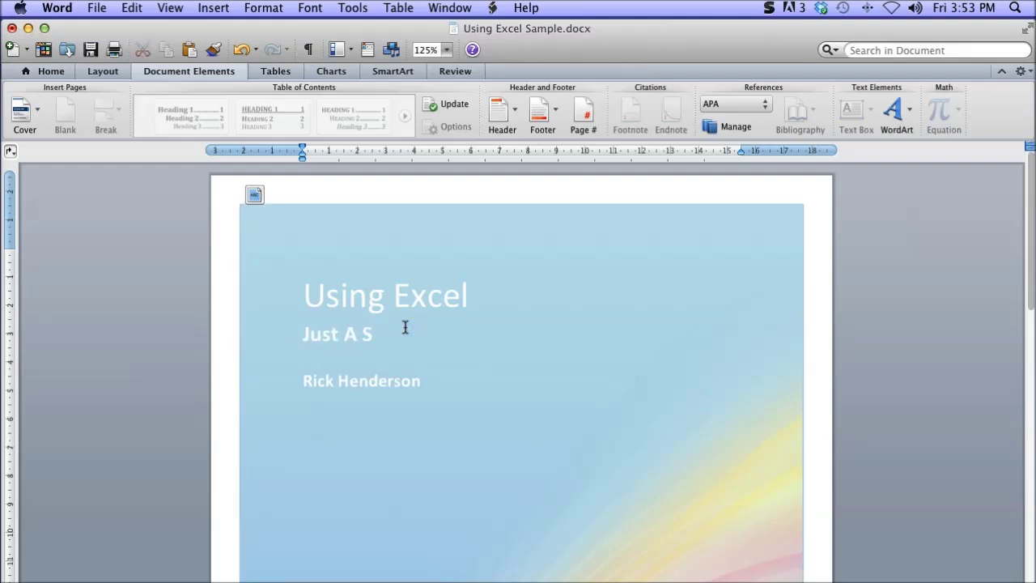
pyautogui.click(530, 398)
pyautogui.scroll(-1, 531, 400)
pyautogui.scroll(-3, 531, 399)
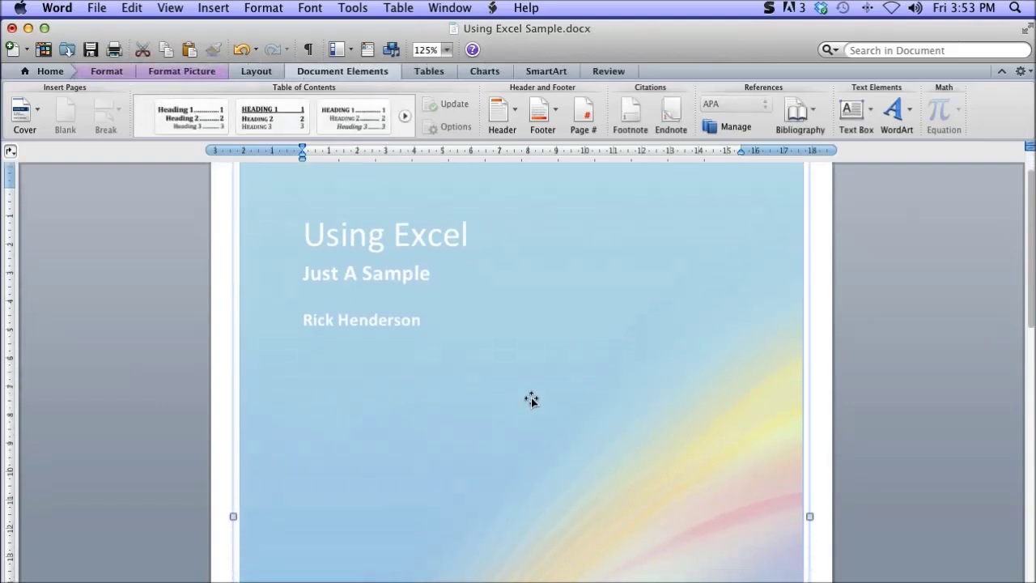
pyautogui.scroll(-2, 532, 399)
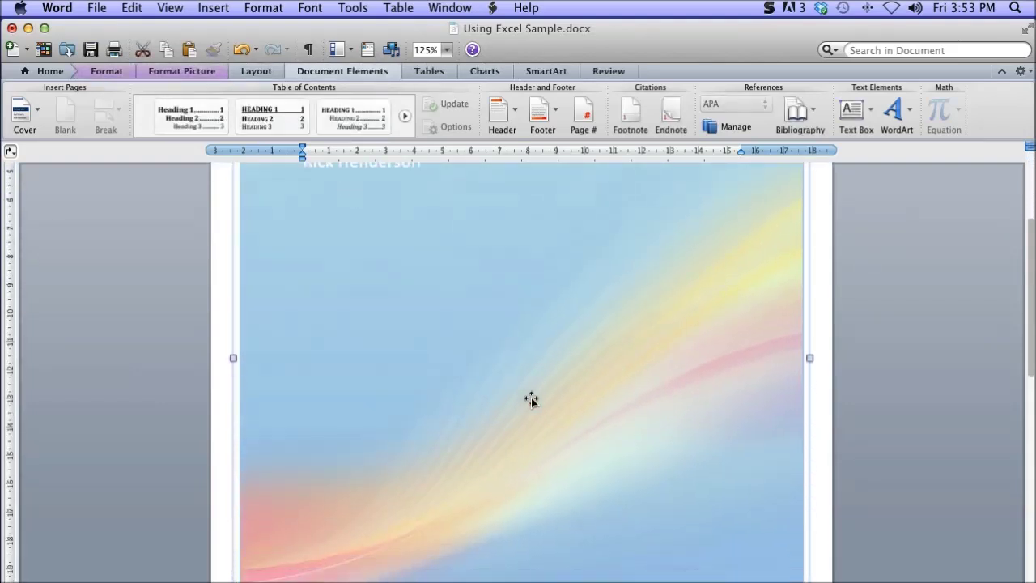
pyautogui.scroll(-5, 531, 397)
pyautogui.scroll(-10, 531, 397)
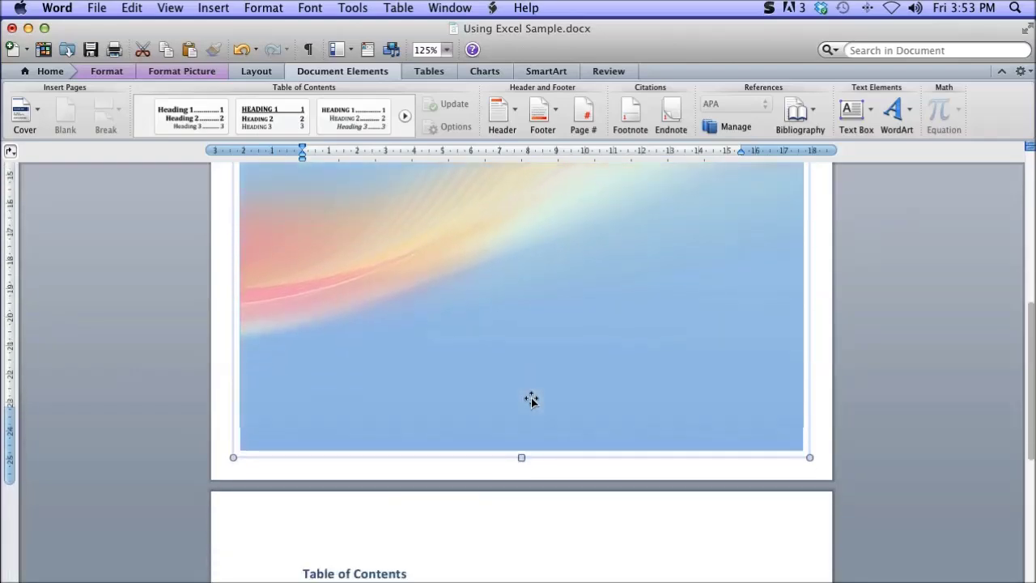
pyautogui.scroll(-3, 531, 397)
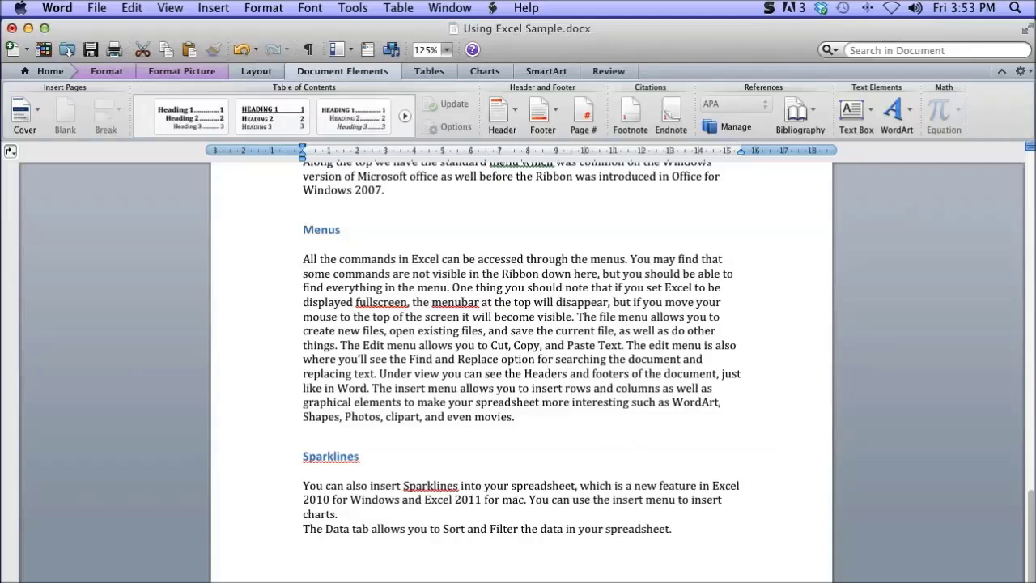
# Shrink the document window and bring back the Document Elements commands
pyautogui.moveTo(1035, 582); pyautogui.dragTo(995, 575)
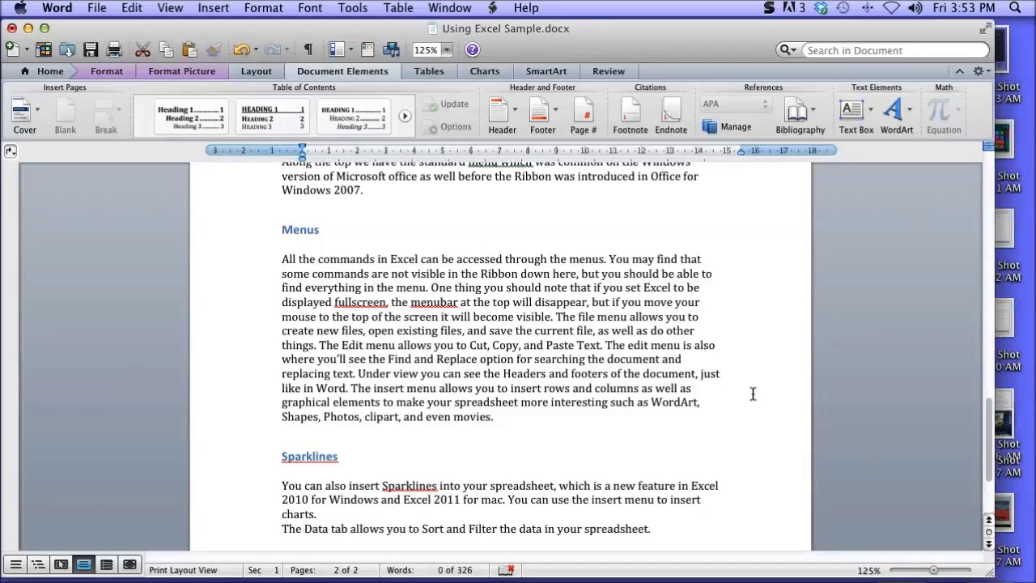
pyautogui.scroll(-5, 753, 395)
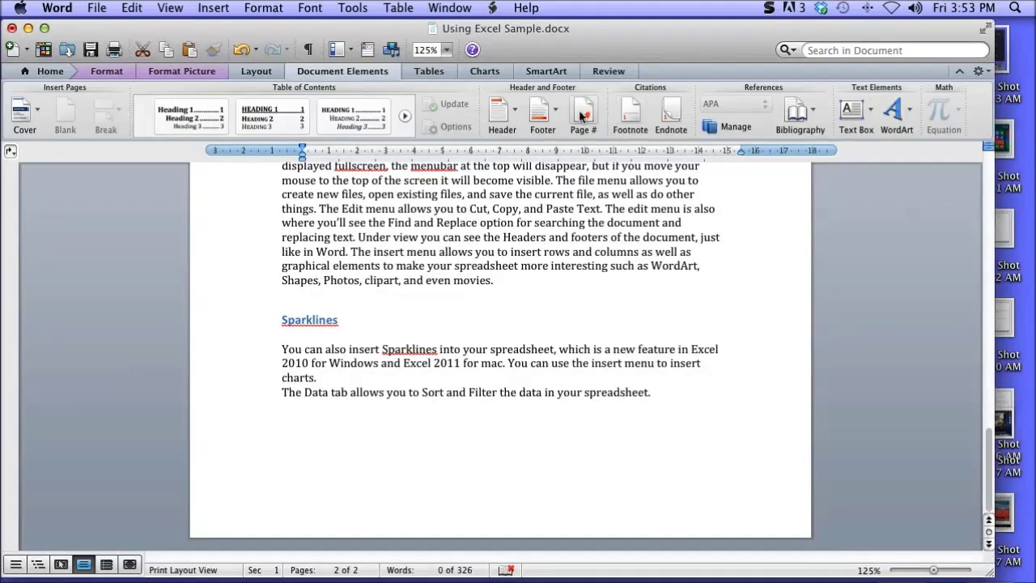
pyautogui.click(305, 75)
pyautogui.click(305, 75)
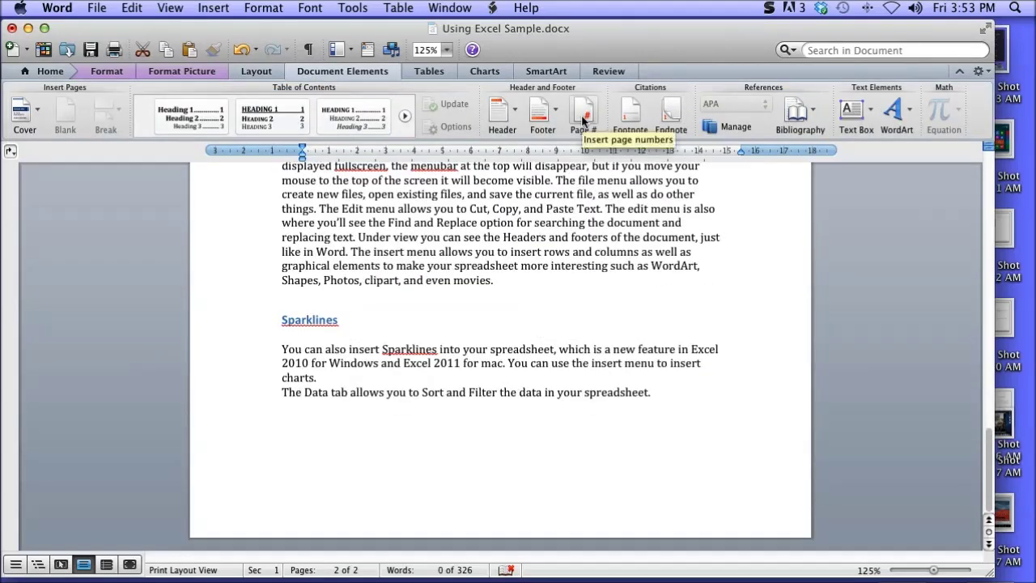
# Add bottom-right page numbers in 1, 2, 3 format, hidden on the first page
pyautogui.click(583, 120)
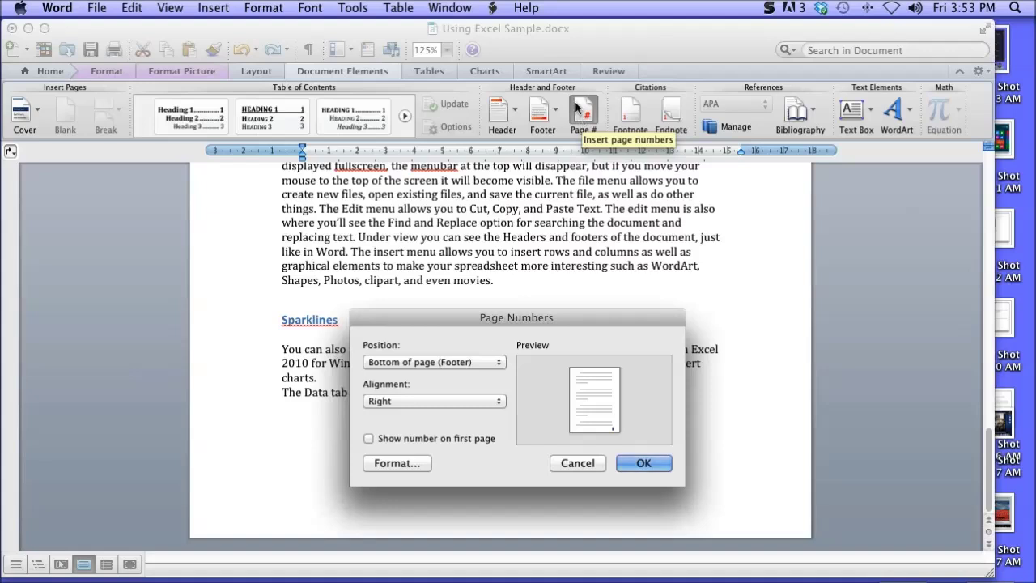
pyautogui.click(413, 464)
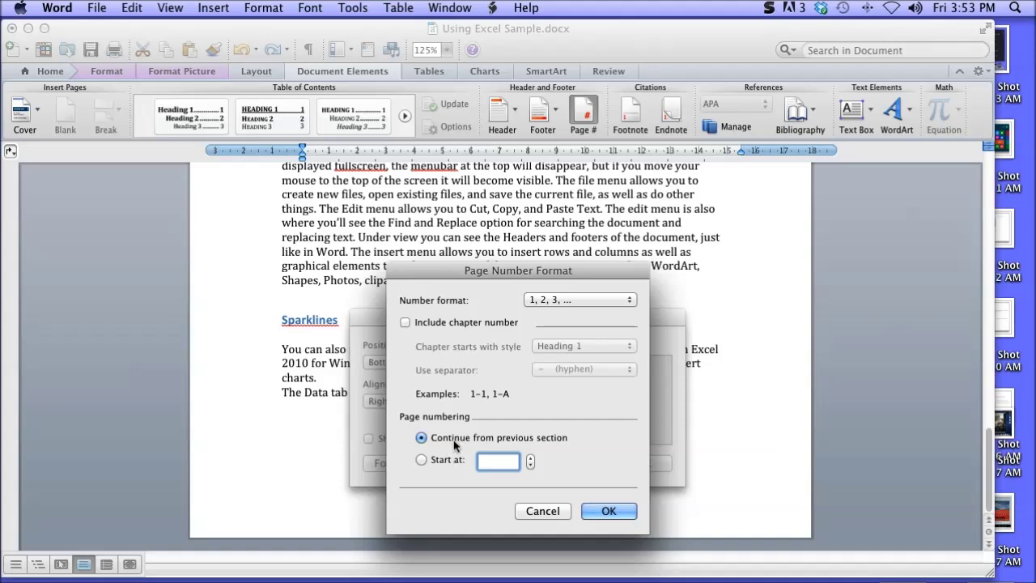
pyautogui.click(563, 301)
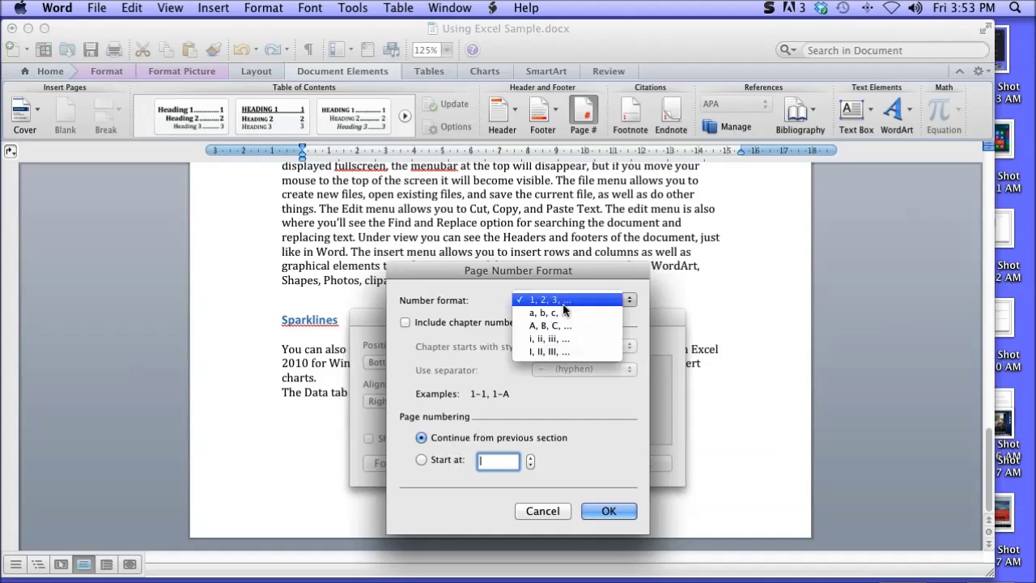
pyautogui.click(564, 301)
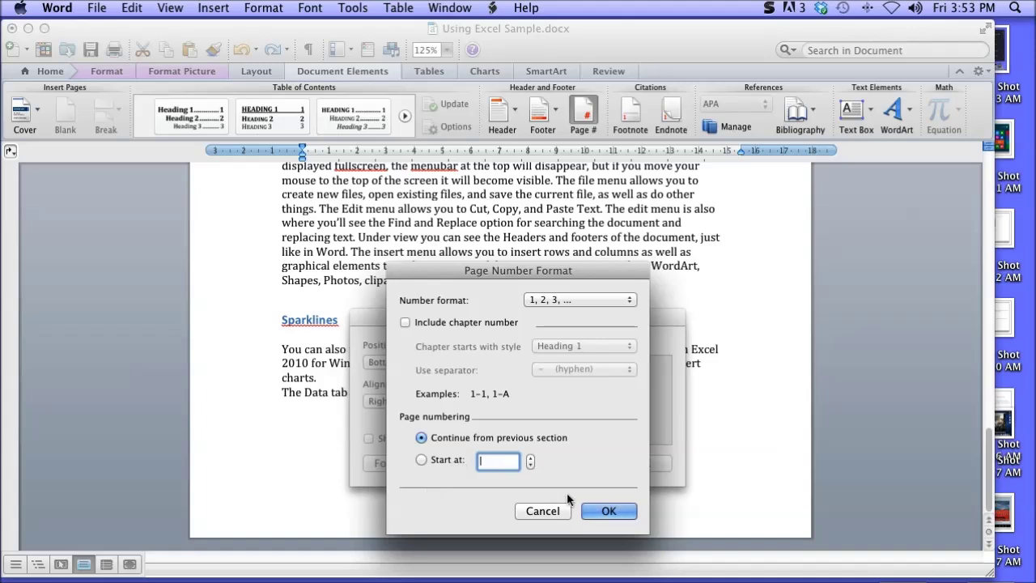
pyautogui.click(592, 509)
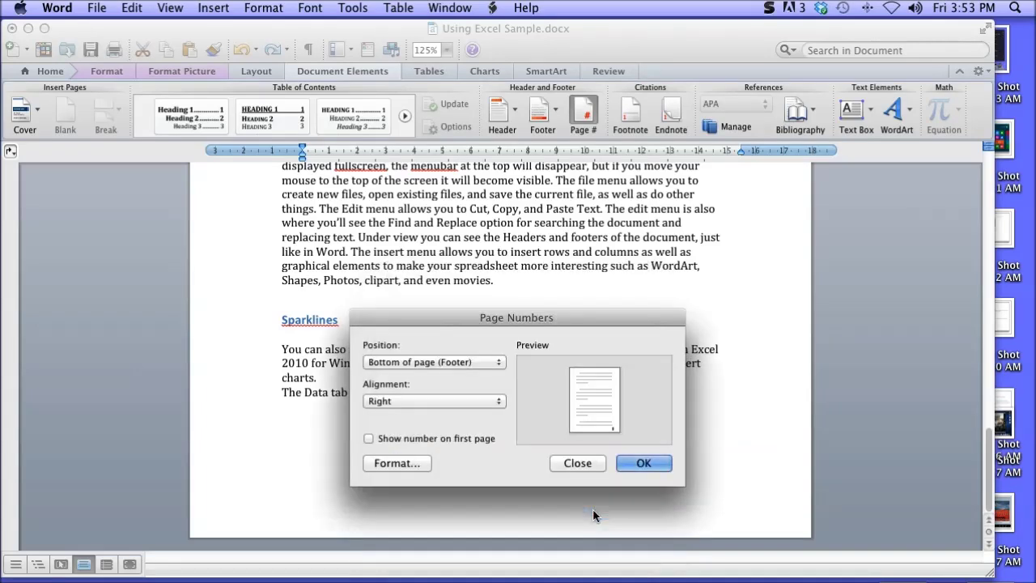
pyautogui.click(644, 465)
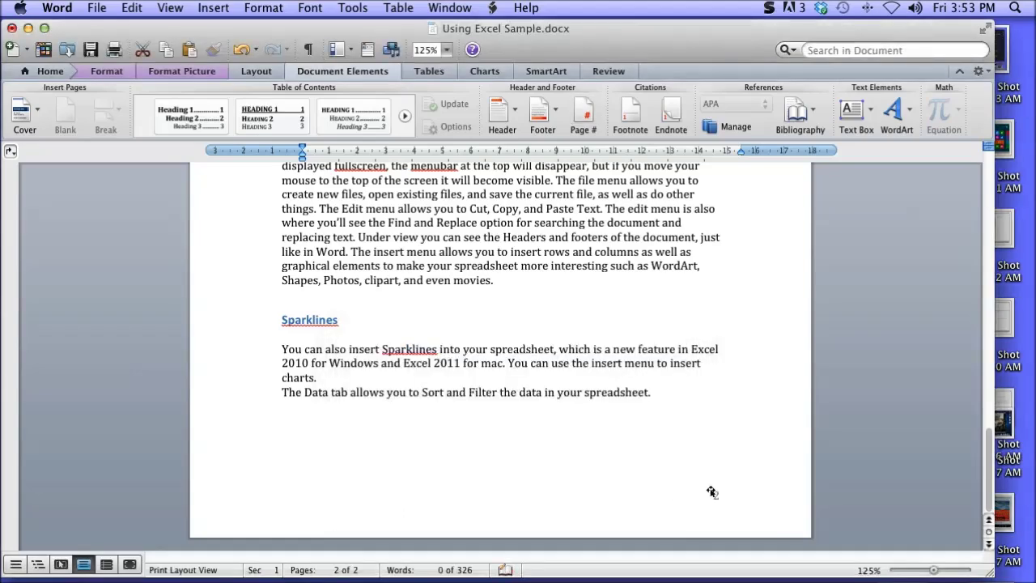
pyautogui.scroll(15, 633, 485)
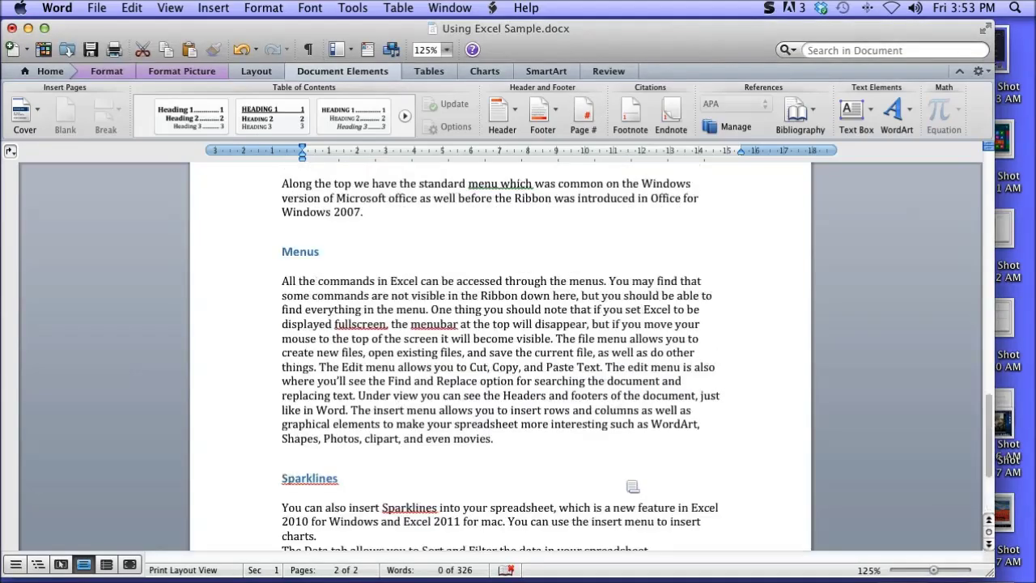
pyautogui.scroll(10, 632, 486)
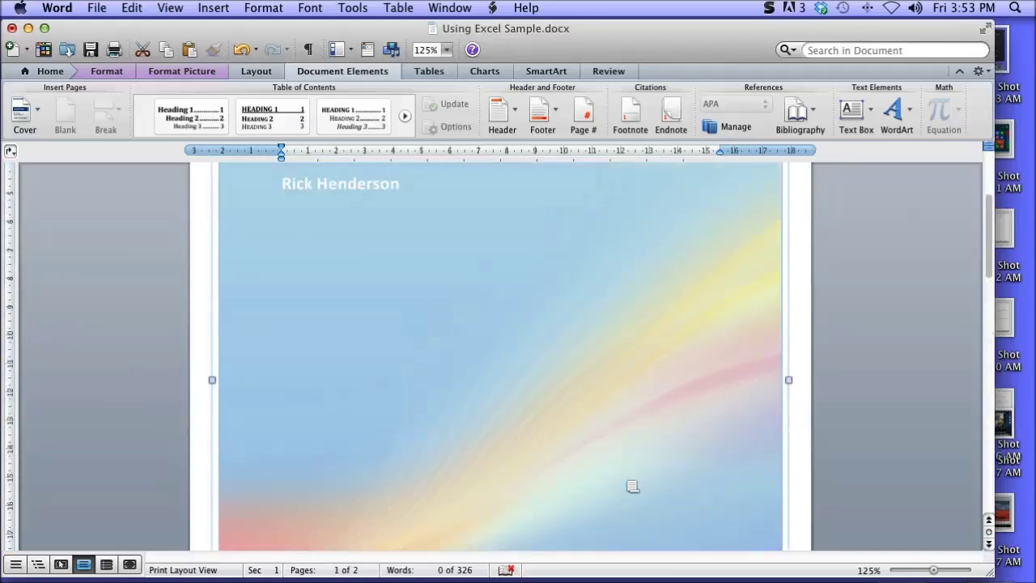
pyautogui.scroll(-5, 632, 486)
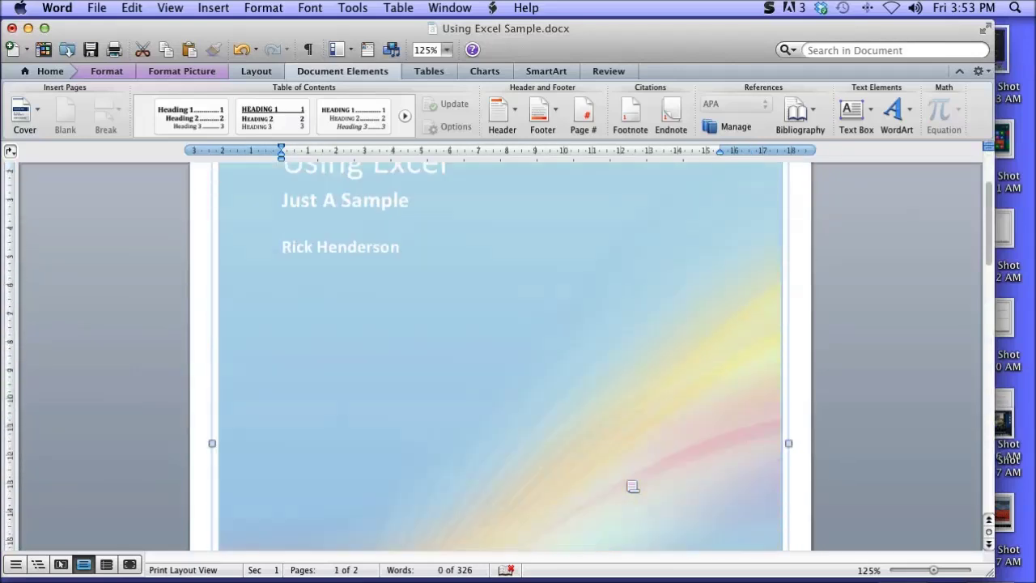
# Place the insertion point just before the Using Excel heading below the table of contents
pyautogui.scroll(-7, 624, 475)
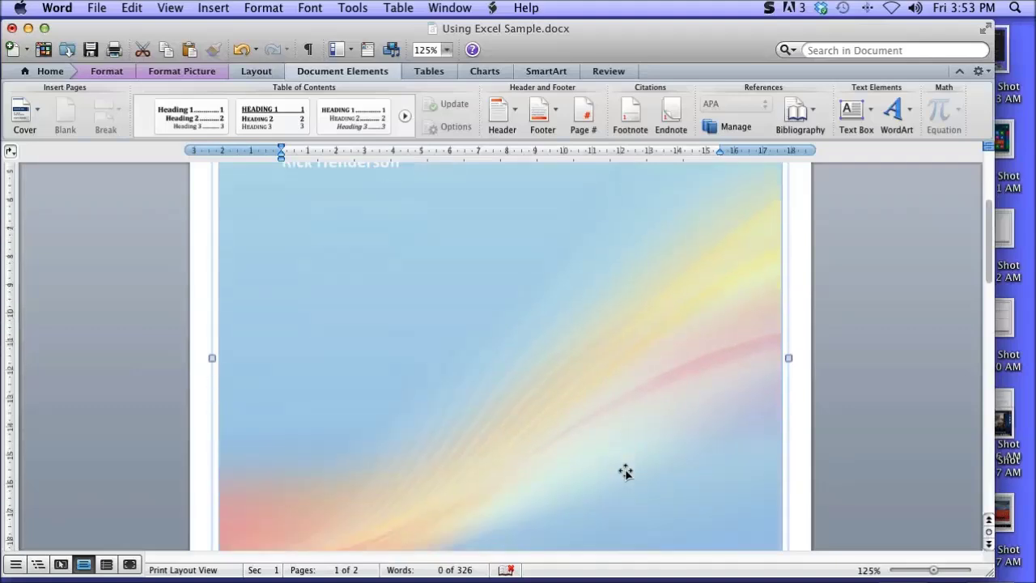
pyautogui.scroll(-20, 626, 473)
pyautogui.scroll(-5, 631, 420)
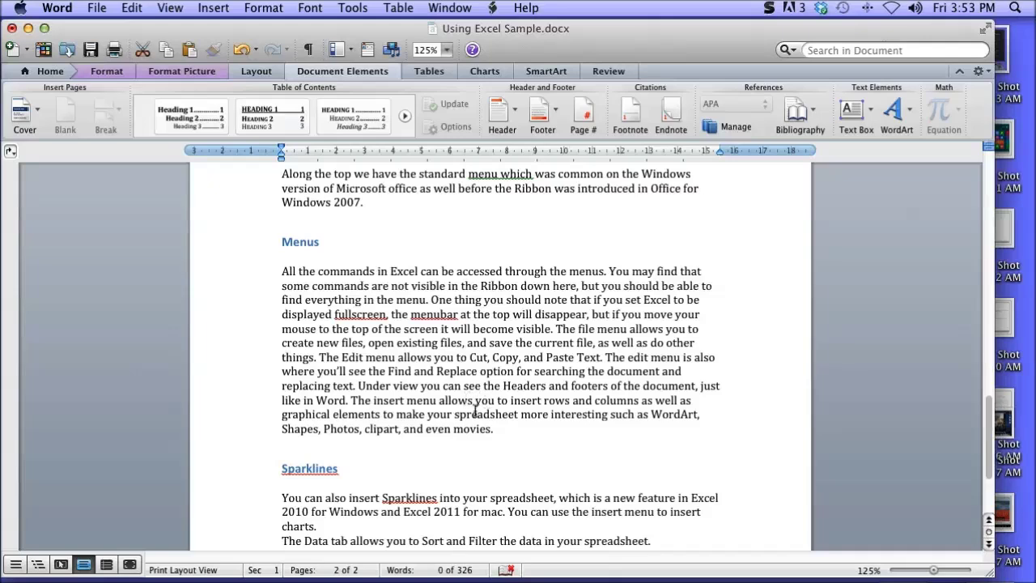
pyautogui.scroll(10, 475, 413)
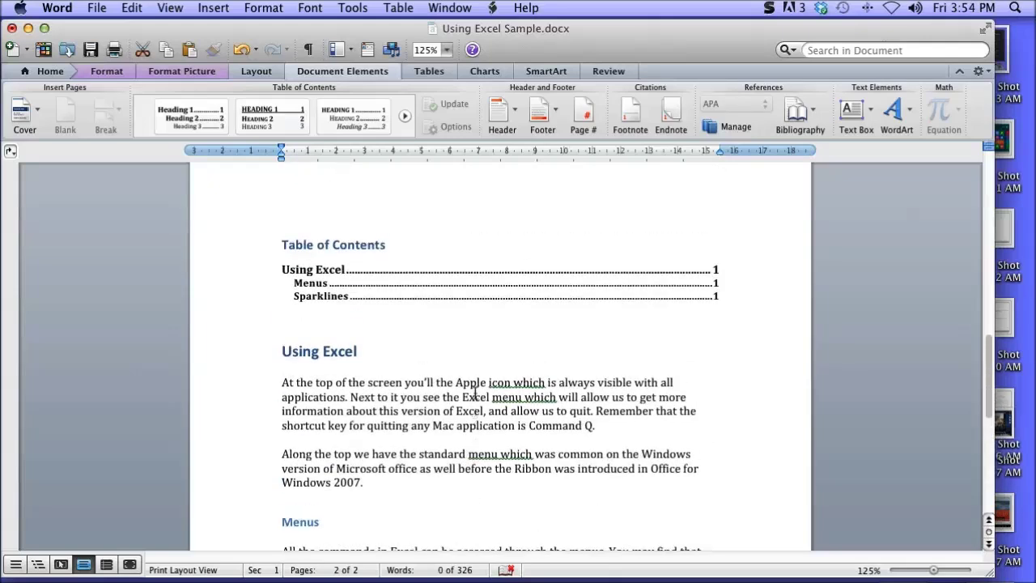
pyautogui.scroll(4, 486, 327)
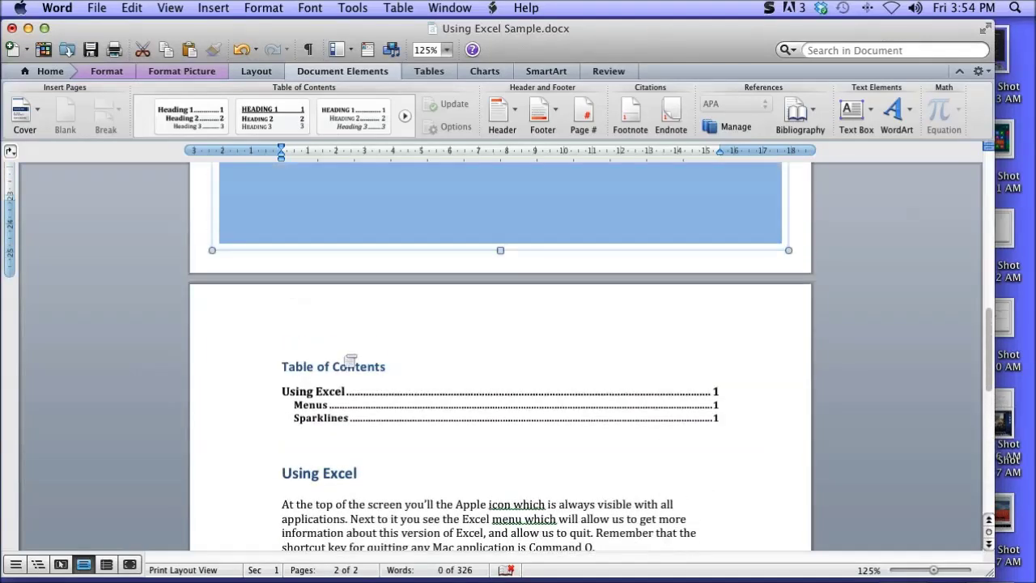
pyautogui.click(267, 365)
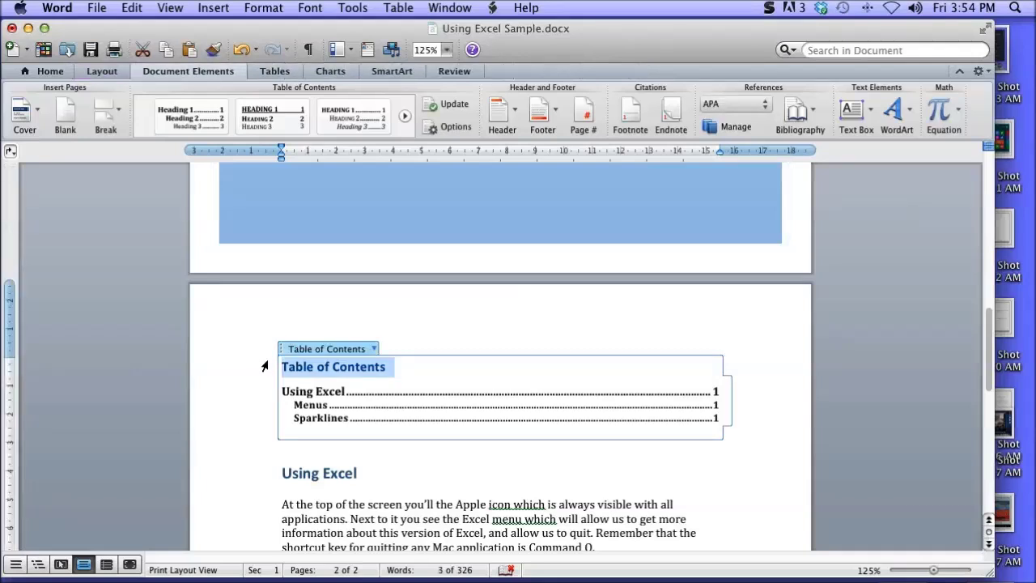
pyautogui.moveTo(275, 384); pyautogui.dragTo(271, 440)
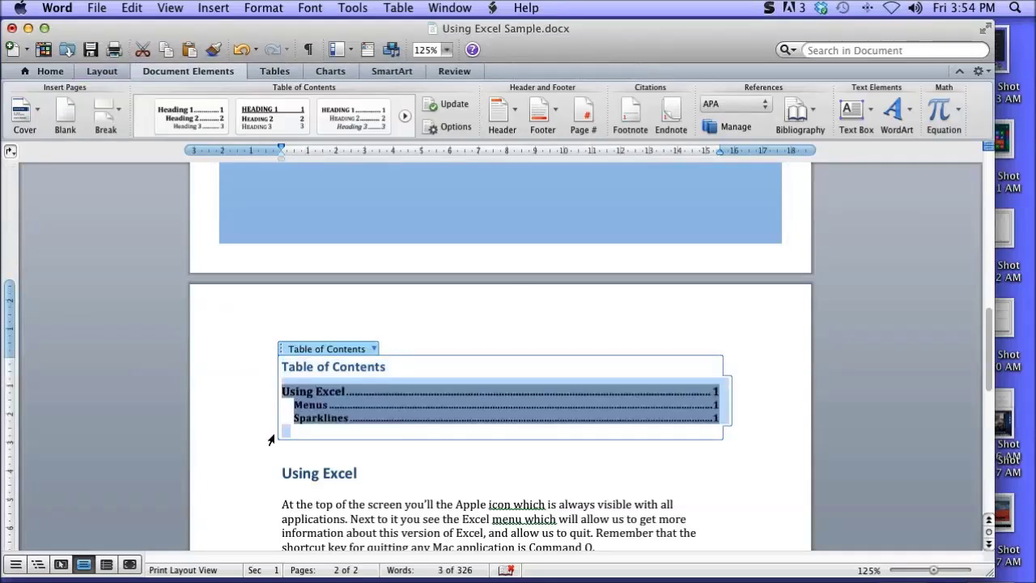
pyautogui.click(277, 477)
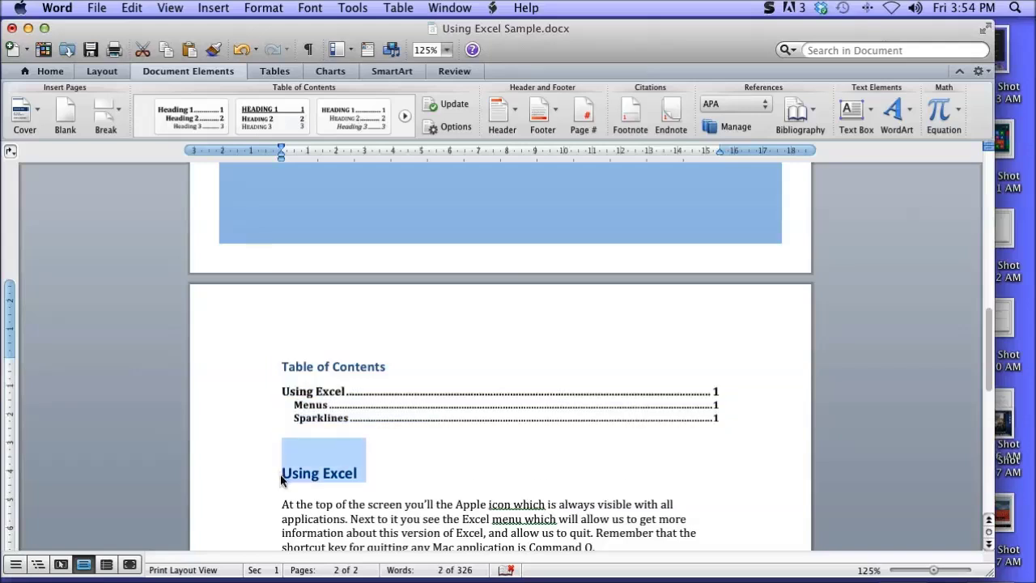
pyautogui.click(281, 480)
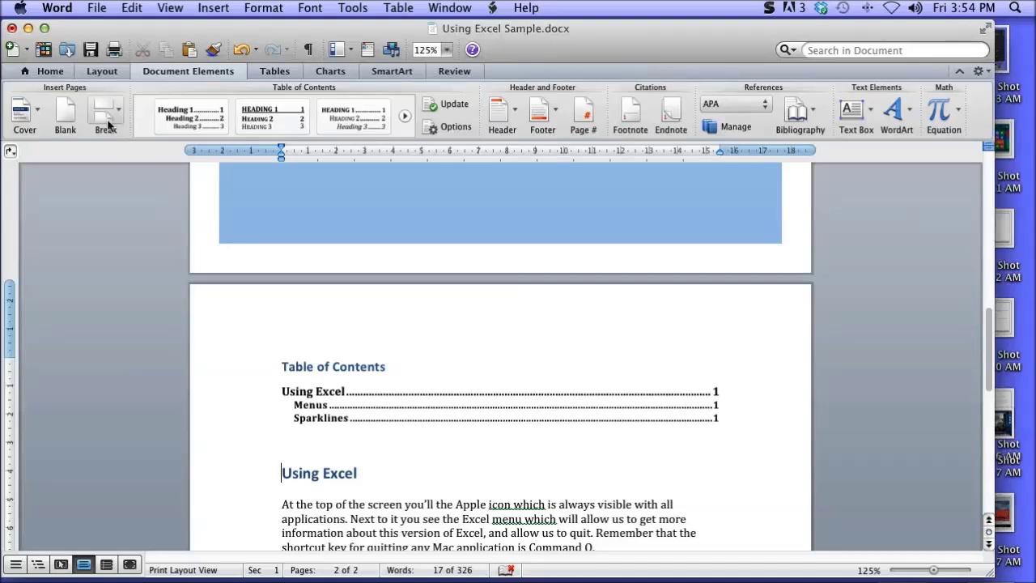
# Insert a page break so the Using Excel section starts on a new page
pyautogui.click(108, 123)
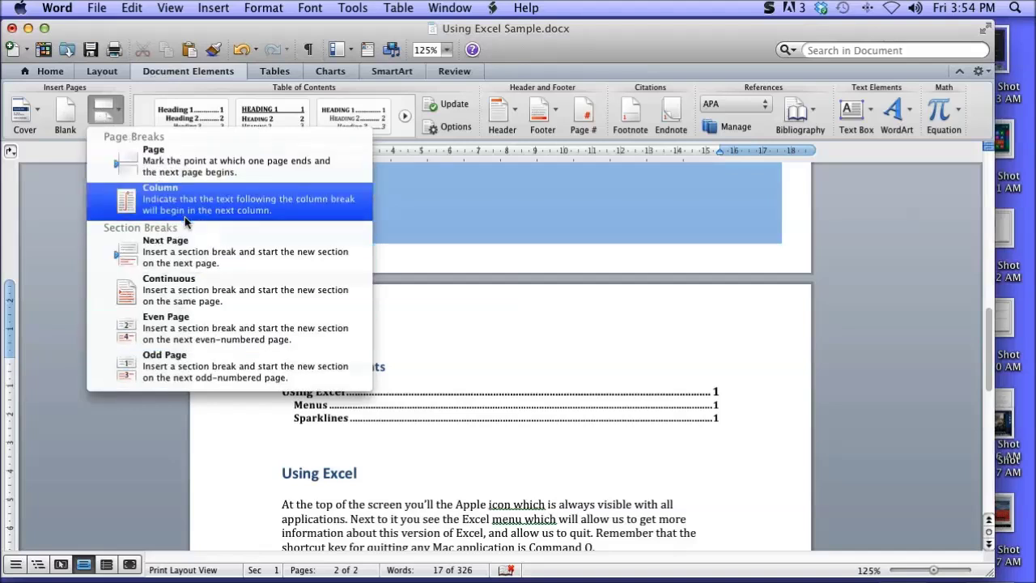
pyautogui.click(186, 175)
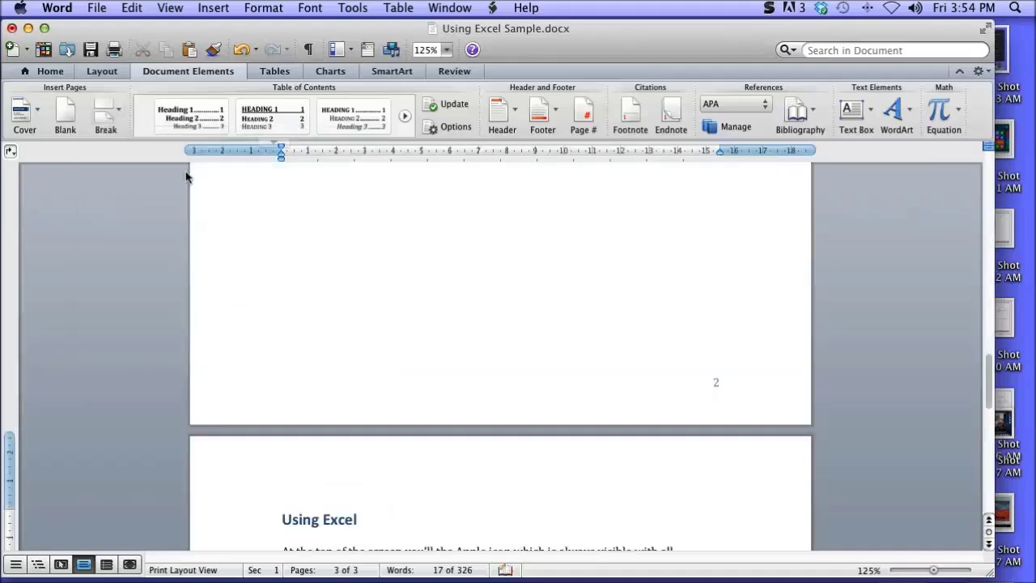
pyautogui.scroll(10, 438, 334)
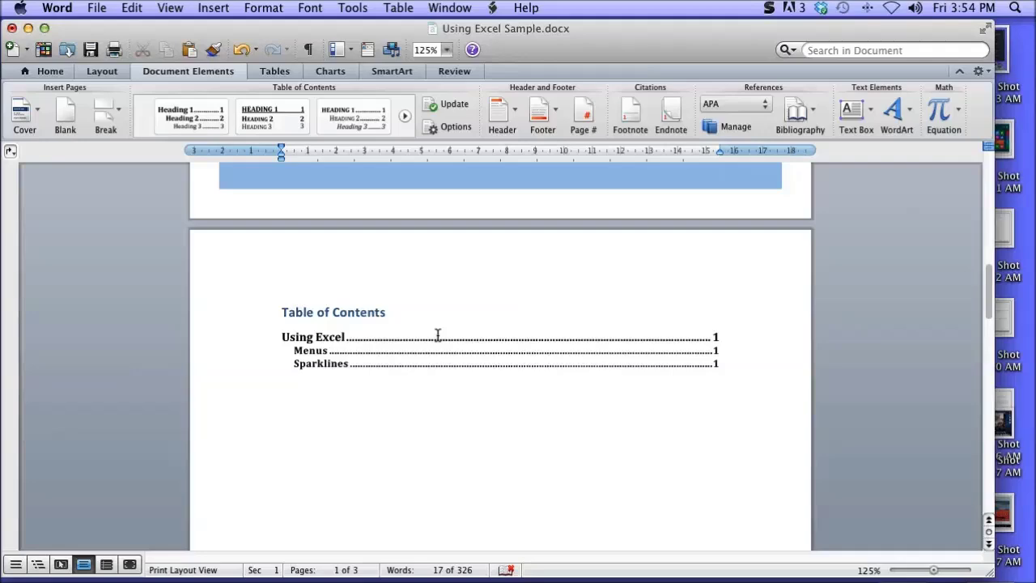
pyautogui.scroll(-15, 437, 334)
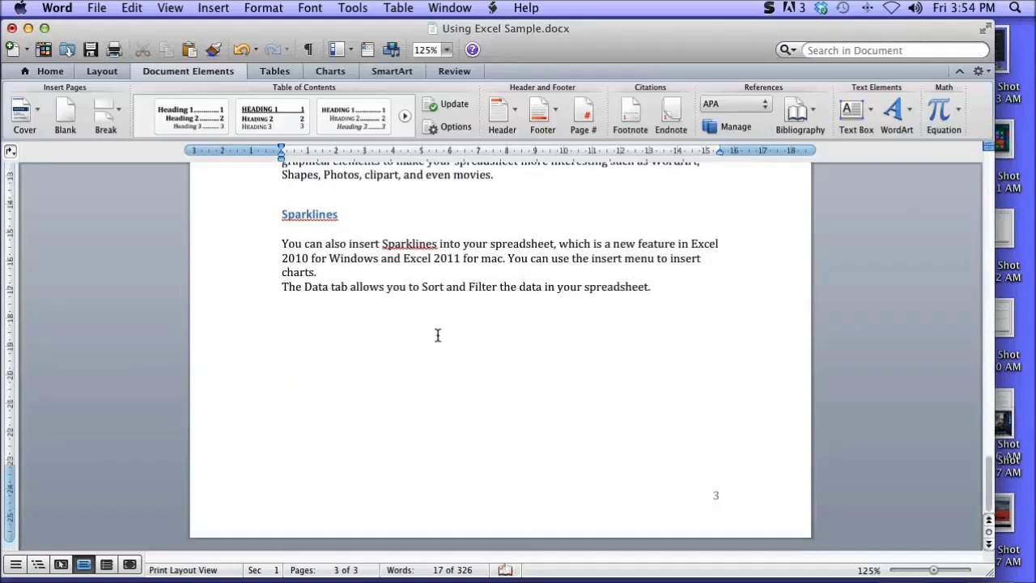
# Follow the Menus entry in the table of contents to that section
pyautogui.scroll(12, 438, 334)
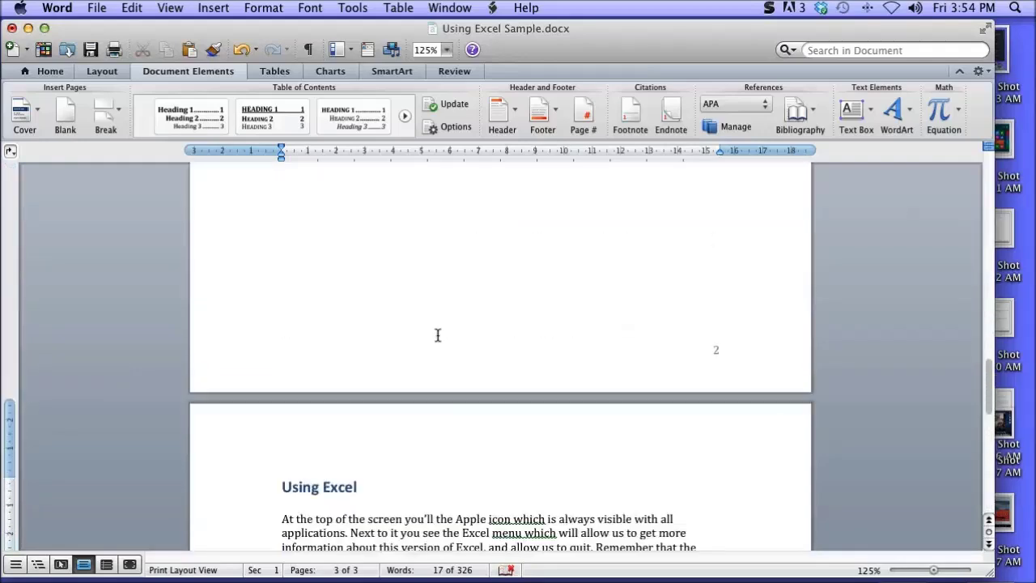
pyautogui.scroll(3, 437, 335)
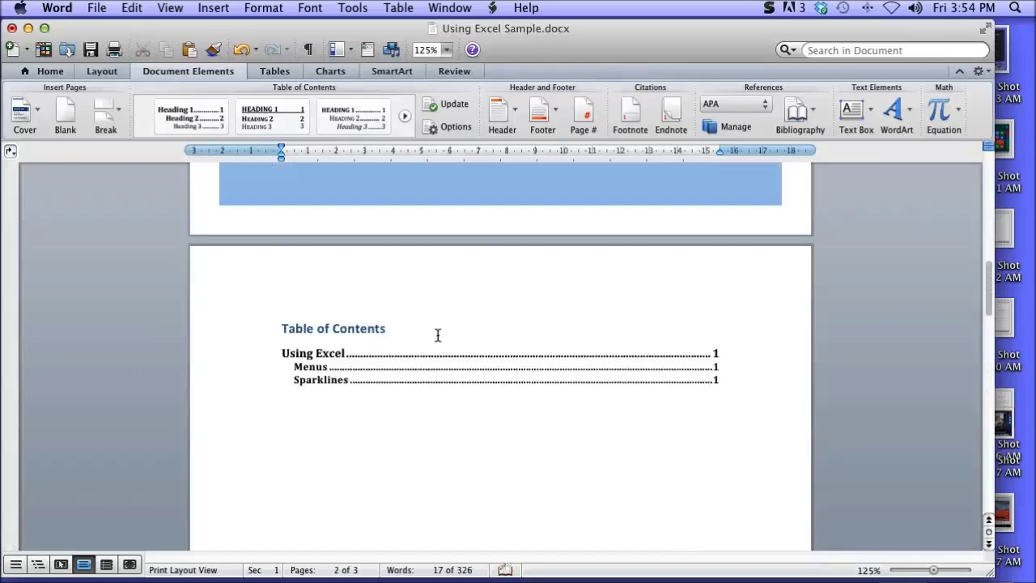
pyautogui.click(399, 396)
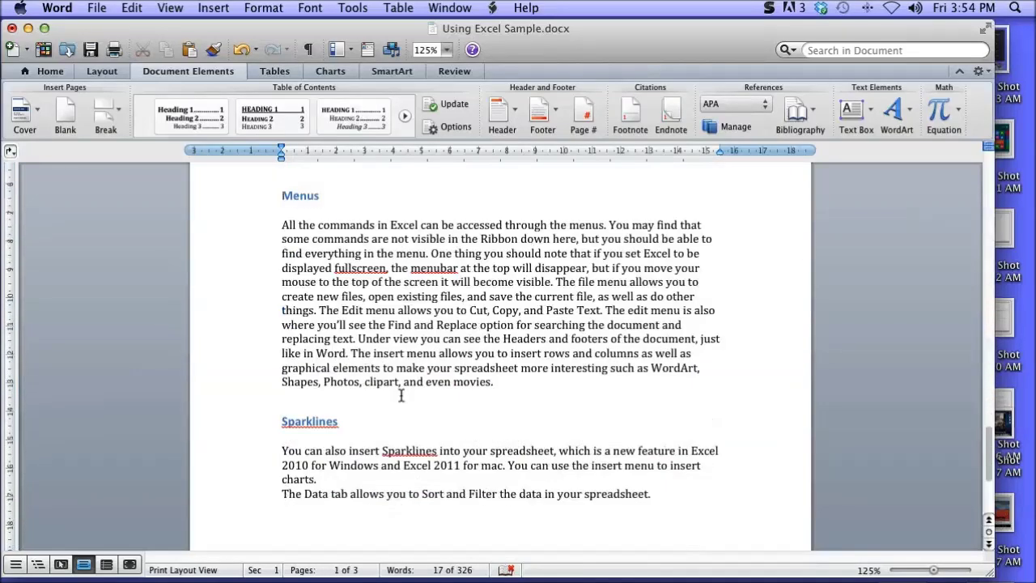
pyautogui.scroll(1, 400, 396)
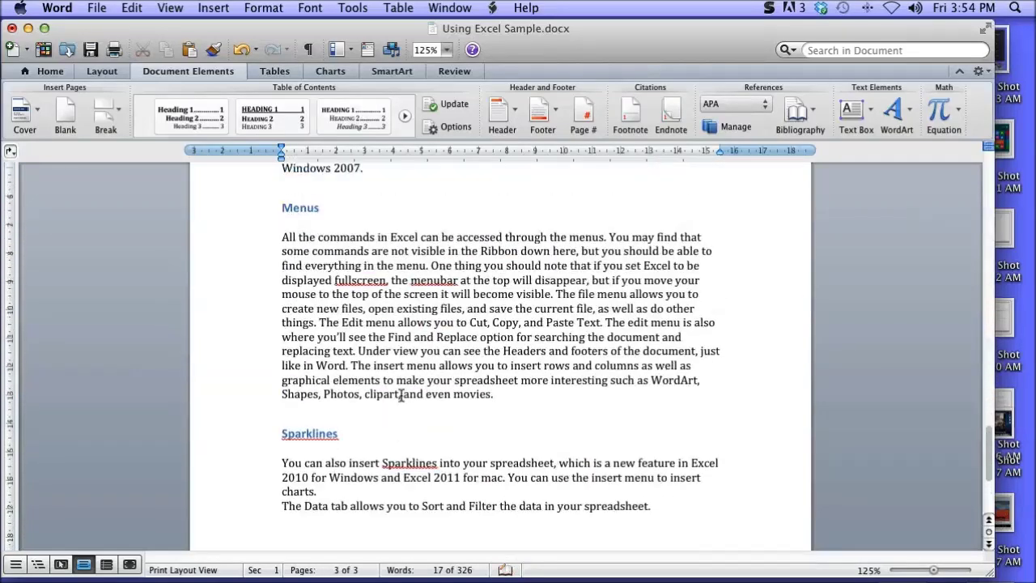
# Add a 'The Edit Menu' line above the Edit menu paragraph and style it Heading 3
pyautogui.click(319, 323)
pyautogui.press('Return')
pyautogui.press('Return')
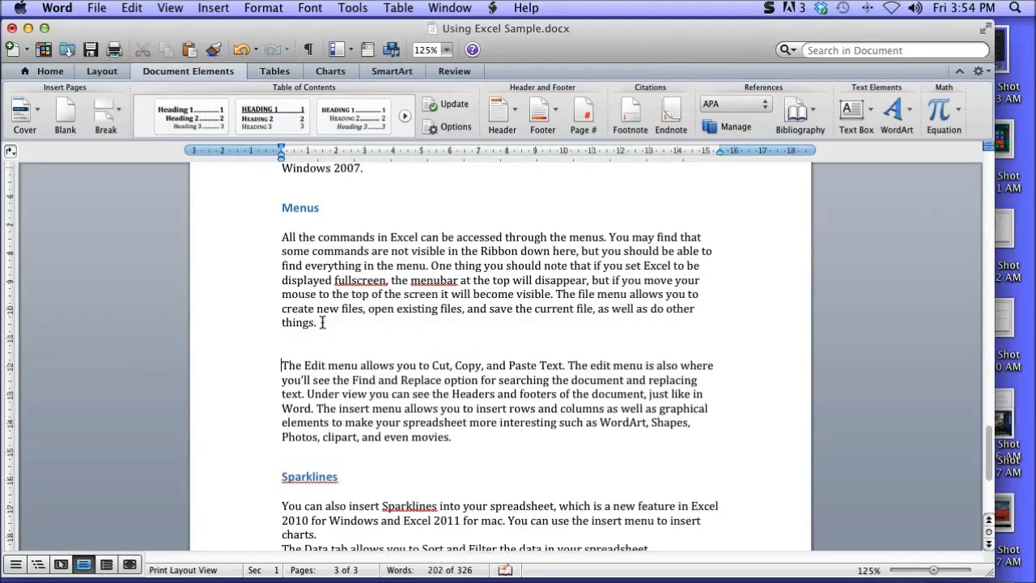
pyautogui.press('Return')
pyautogui.press('Up')
pyautogui.press('Up')
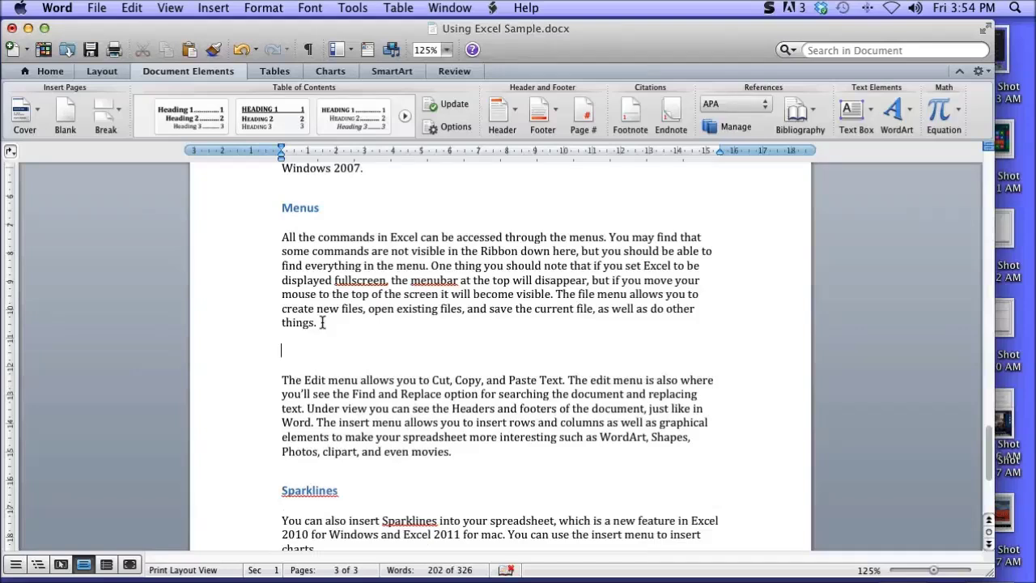
pyautogui.write('The Edit Menu')
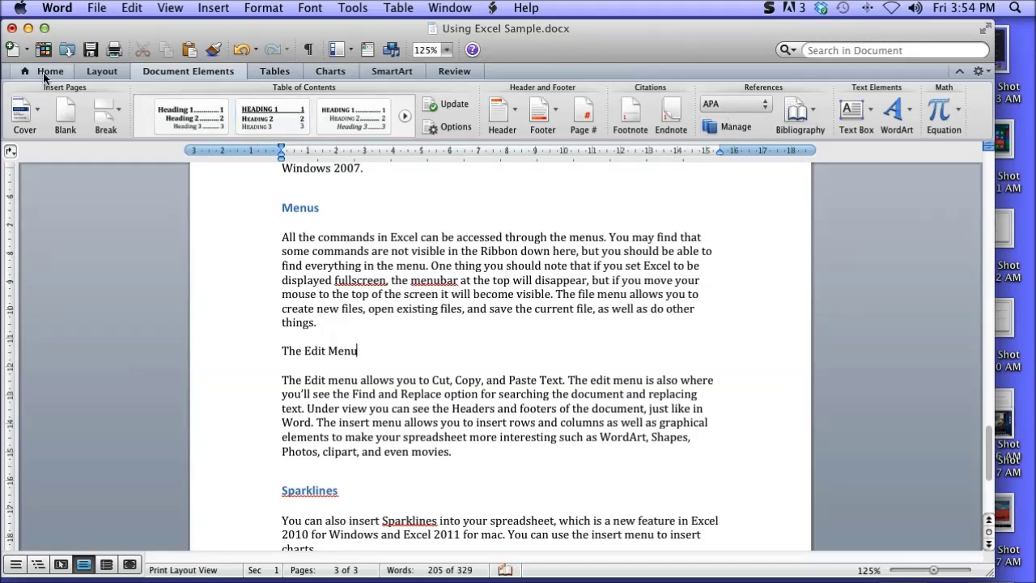
pyautogui.click(44, 71)
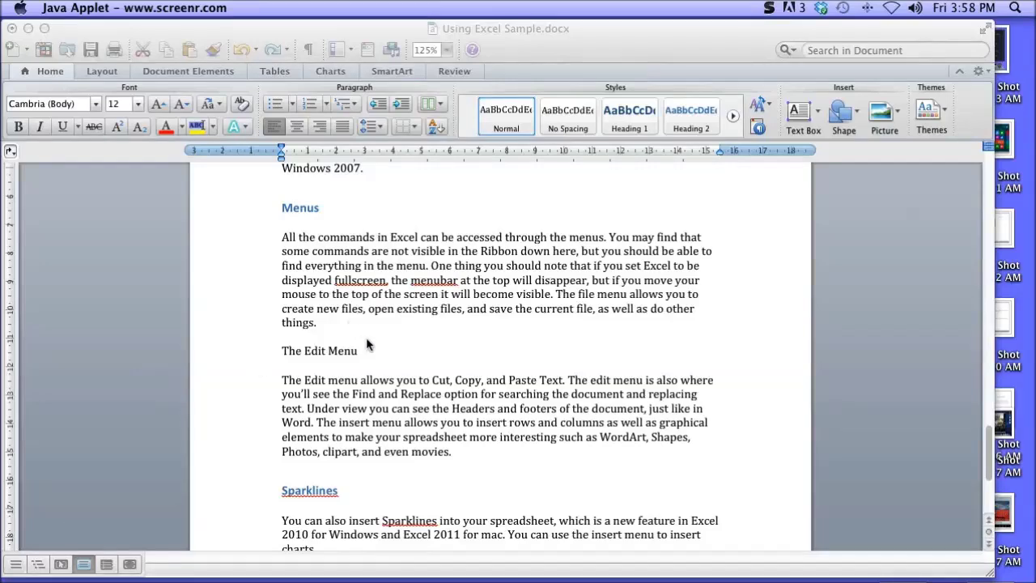
pyautogui.click(362, 362)
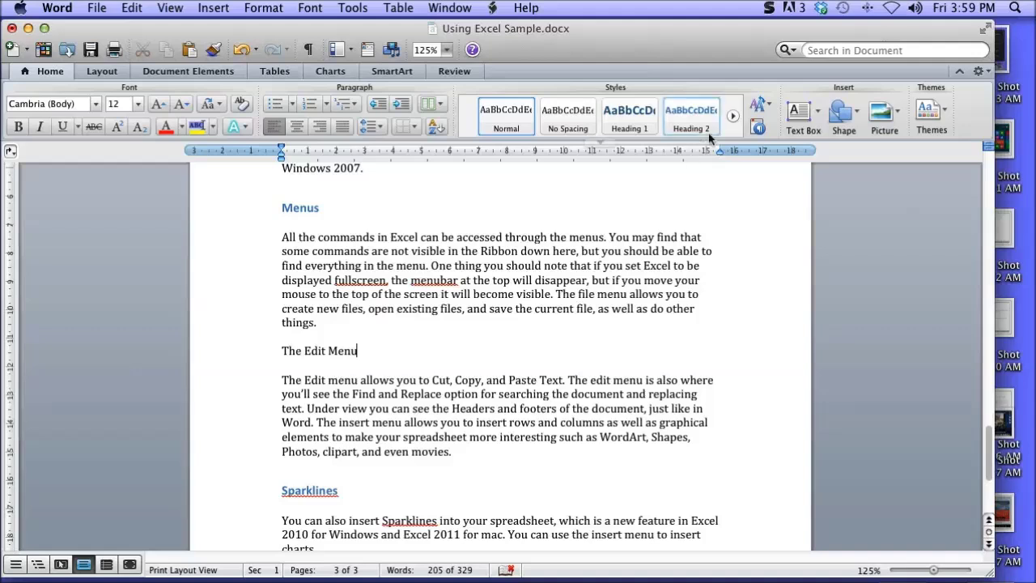
pyautogui.click(732, 118)
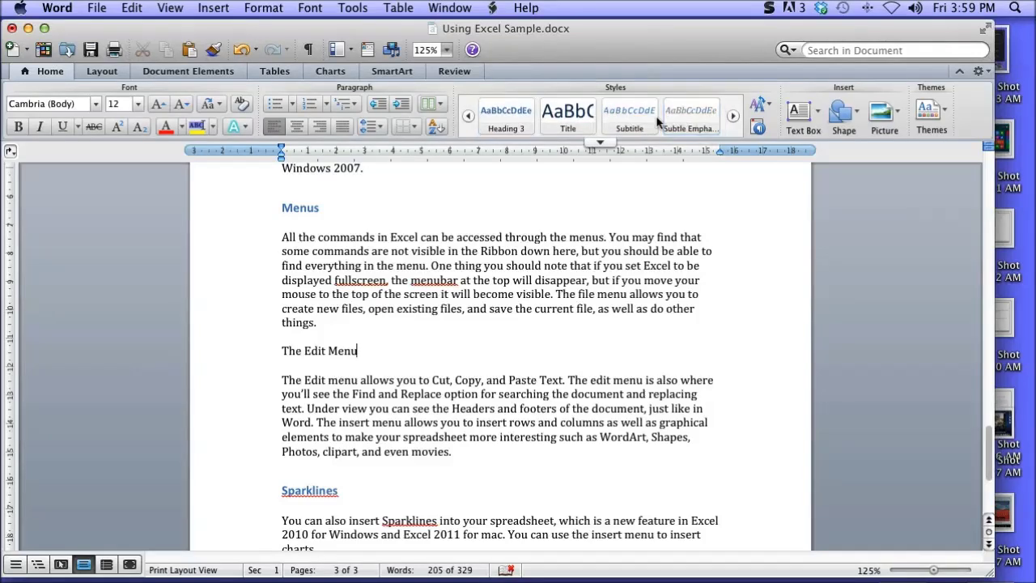
pyautogui.click(514, 125)
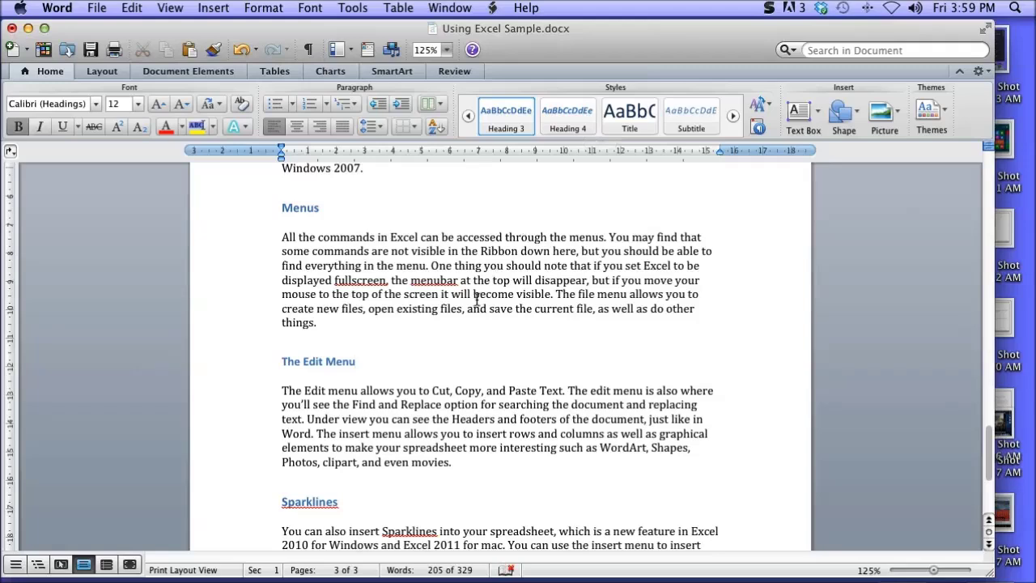
# Scroll back to the table of contents and select it
pyautogui.scroll(-5, 477, 298)
pyautogui.scroll(6, 477, 298)
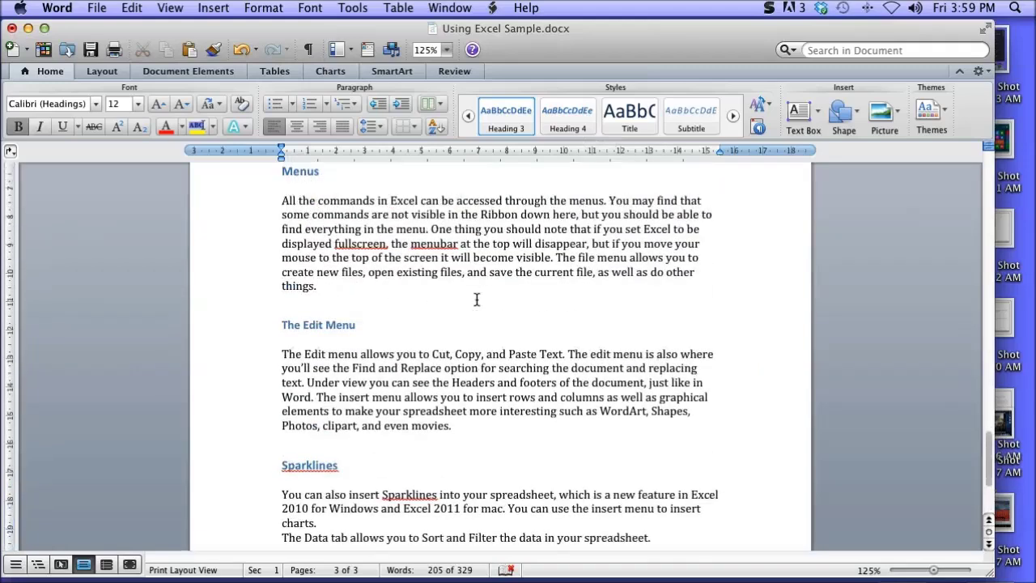
pyautogui.scroll(10, 476, 298)
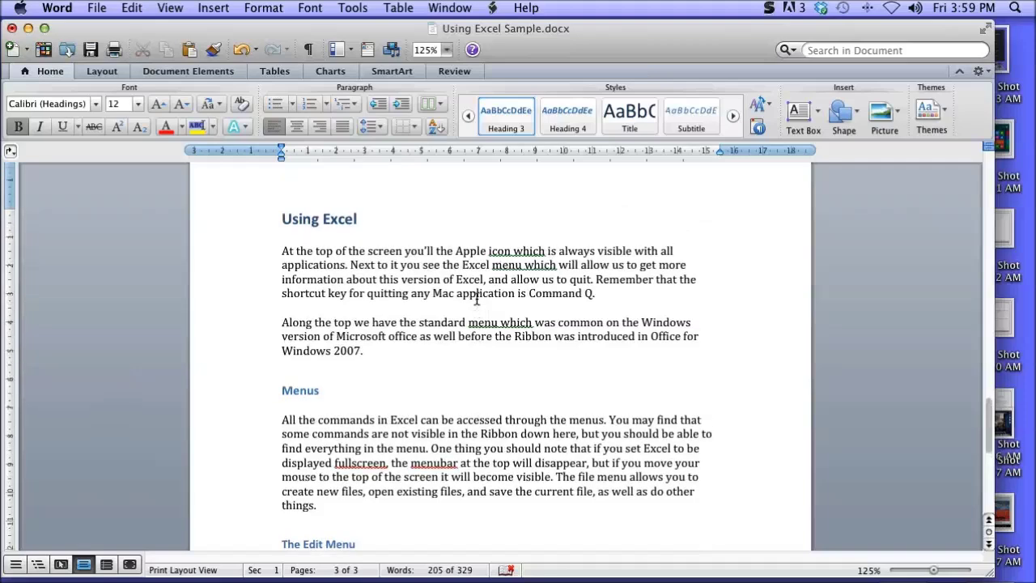
pyautogui.scroll(12, 476, 298)
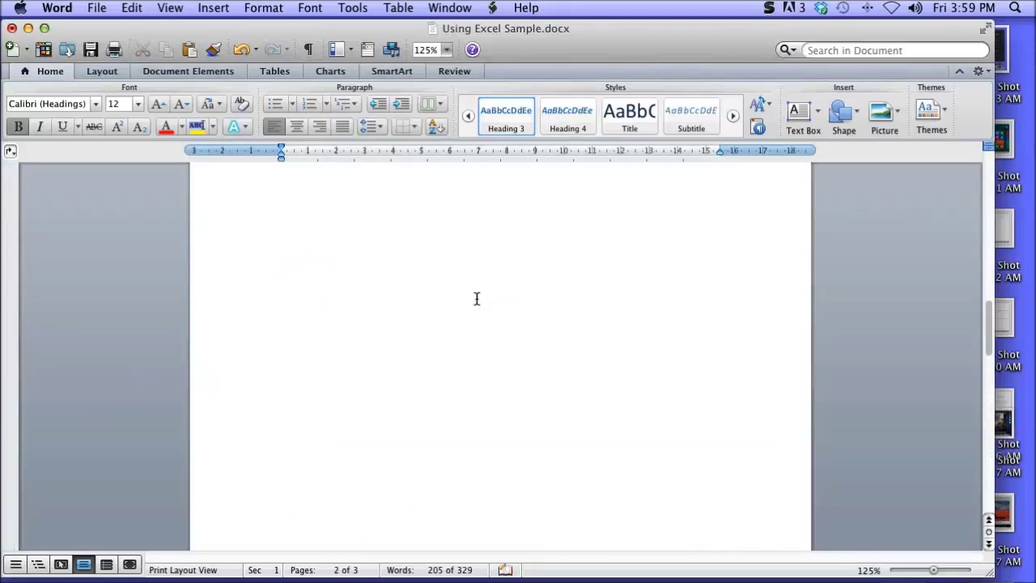
pyautogui.scroll(2, 476, 299)
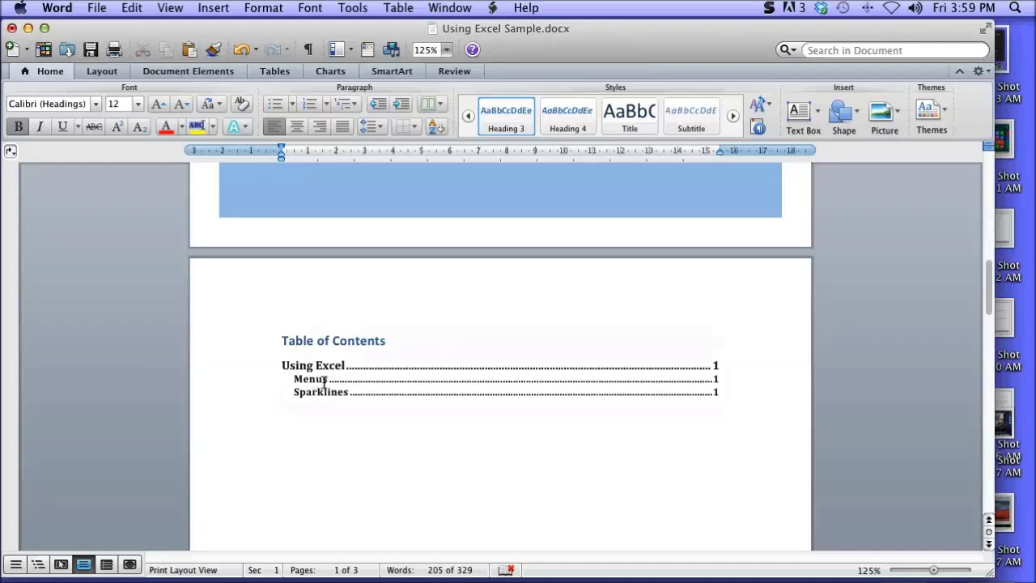
pyautogui.click(354, 362)
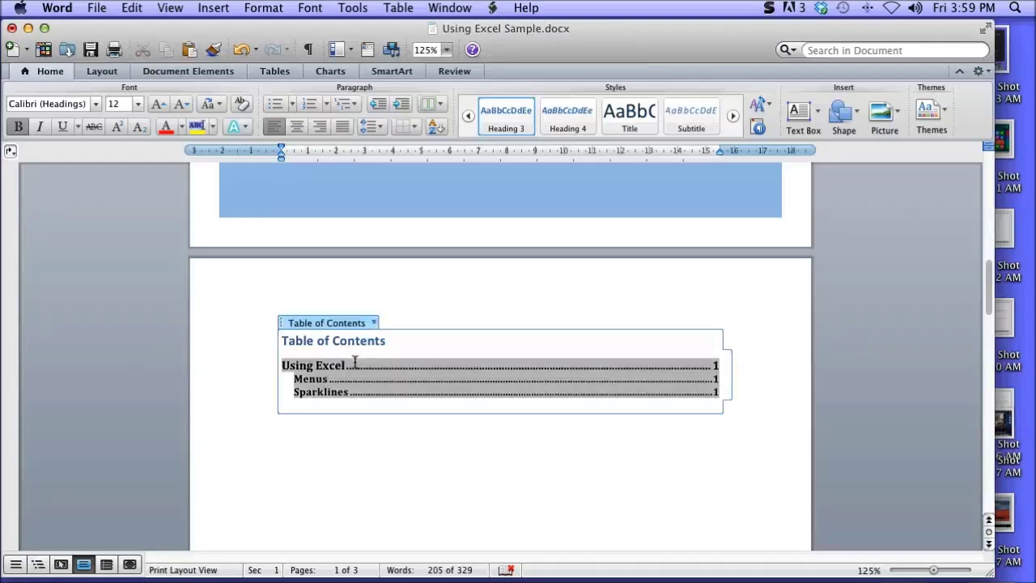
pyautogui.click(374, 323)
pyautogui.click(373, 323)
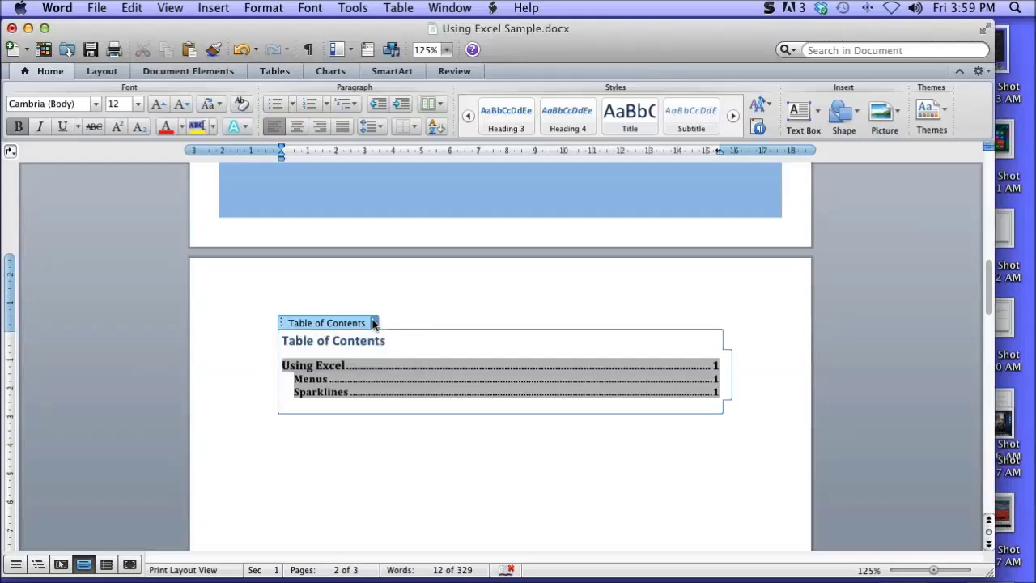
# Update the entire table of contents, then follow its Sparklines entry
pyautogui.click(216, 72)
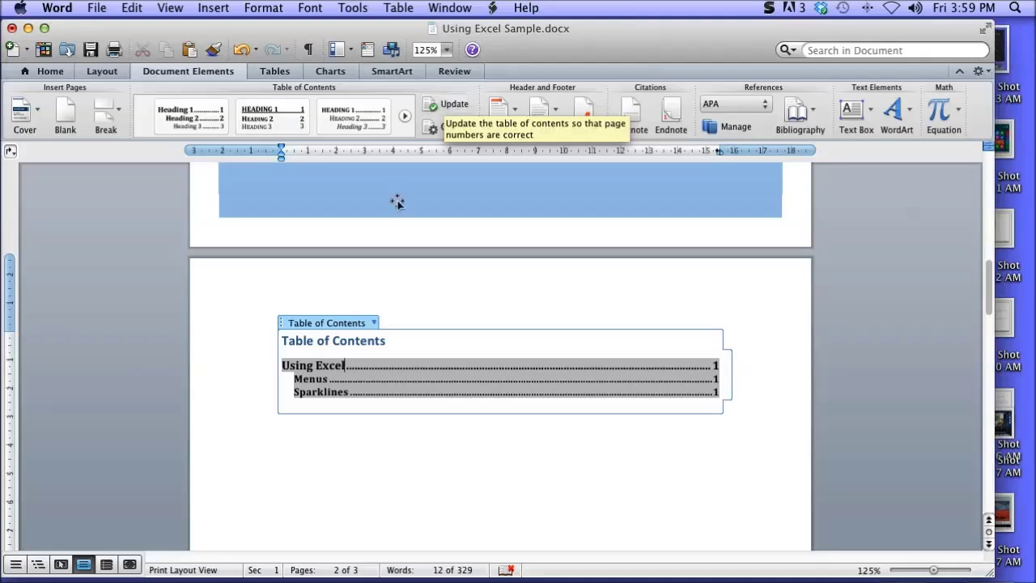
pyautogui.click(373, 323)
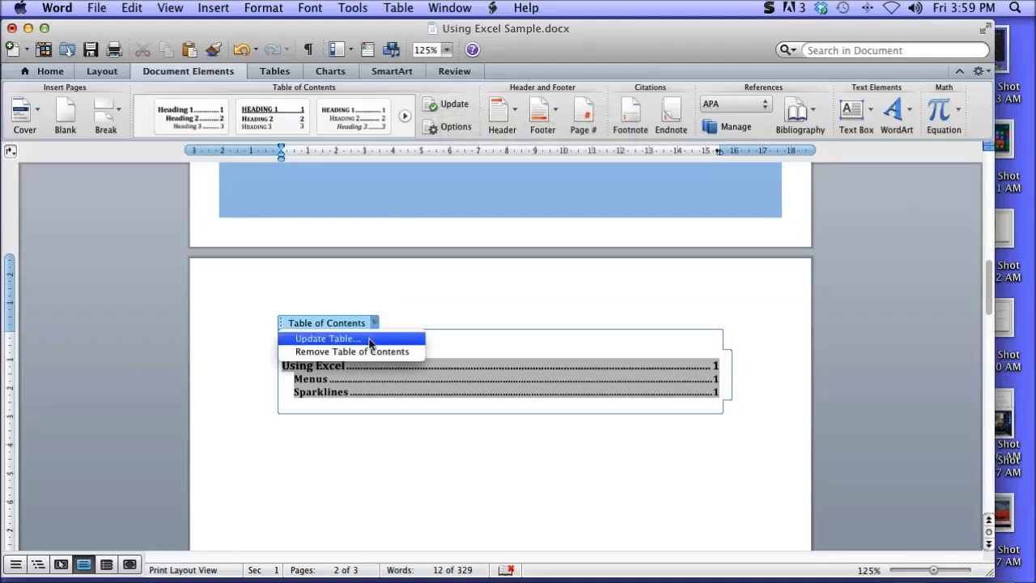
pyautogui.click(370, 340)
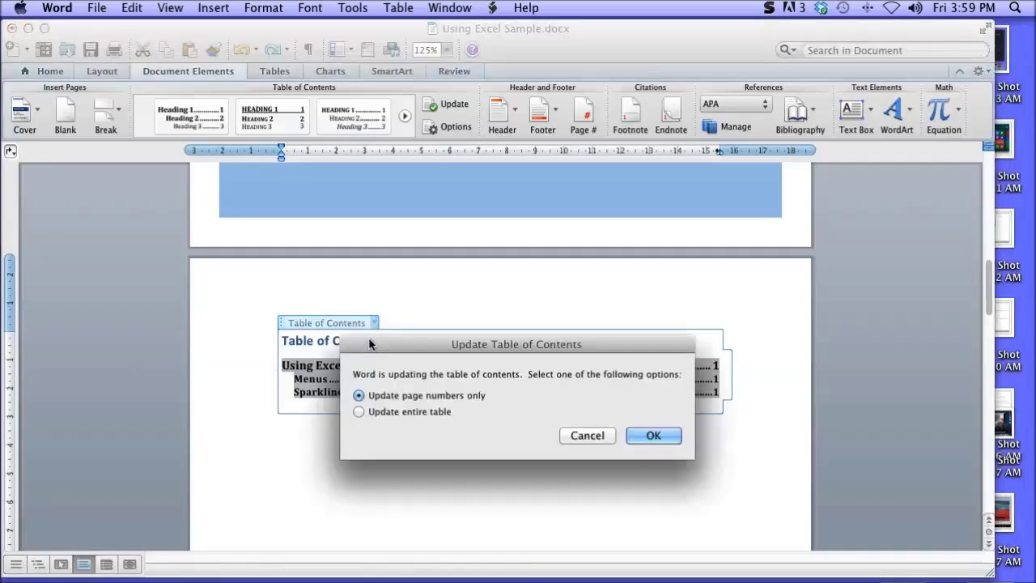
pyautogui.click(429, 414)
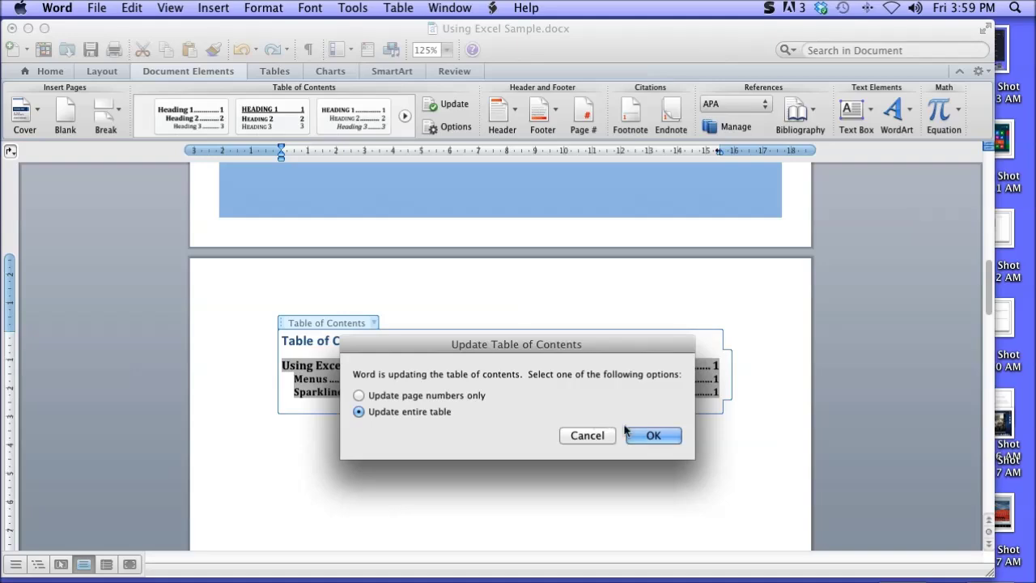
pyautogui.click(653, 436)
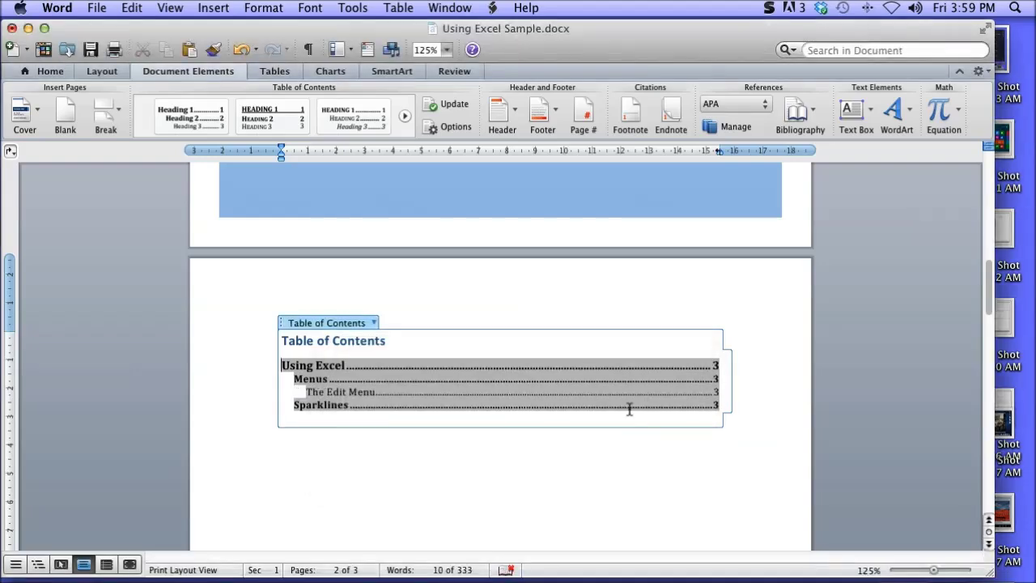
pyautogui.click(630, 403)
pyautogui.scroll(10, 619, 340)
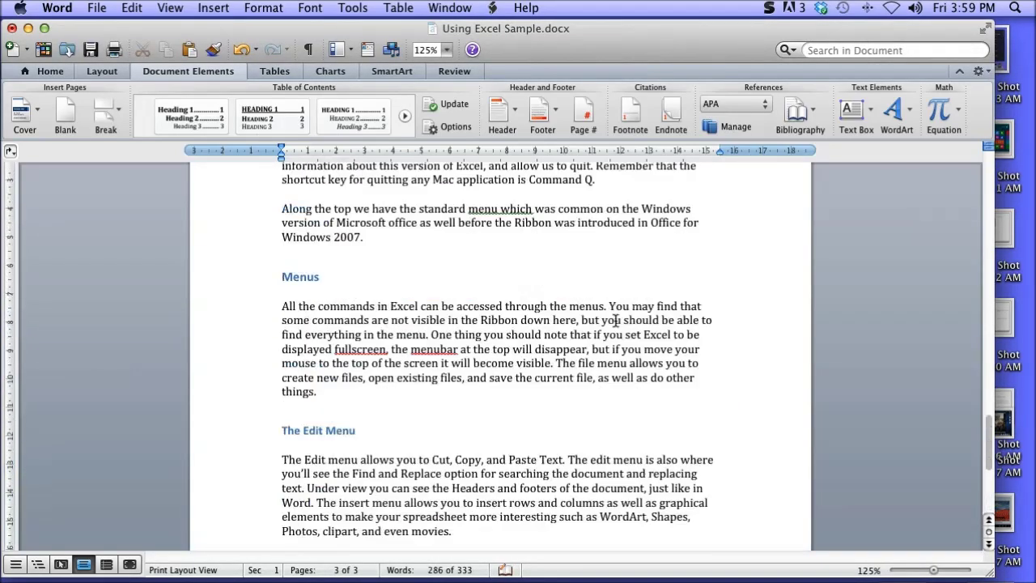
pyautogui.scroll(15, 615, 323)
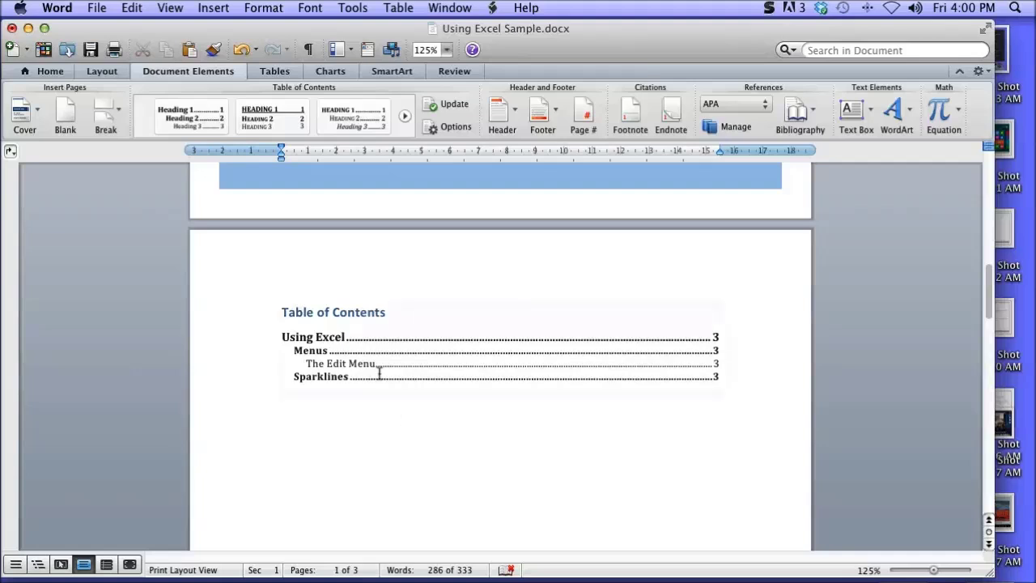
pyautogui.scroll(-10, 379, 373)
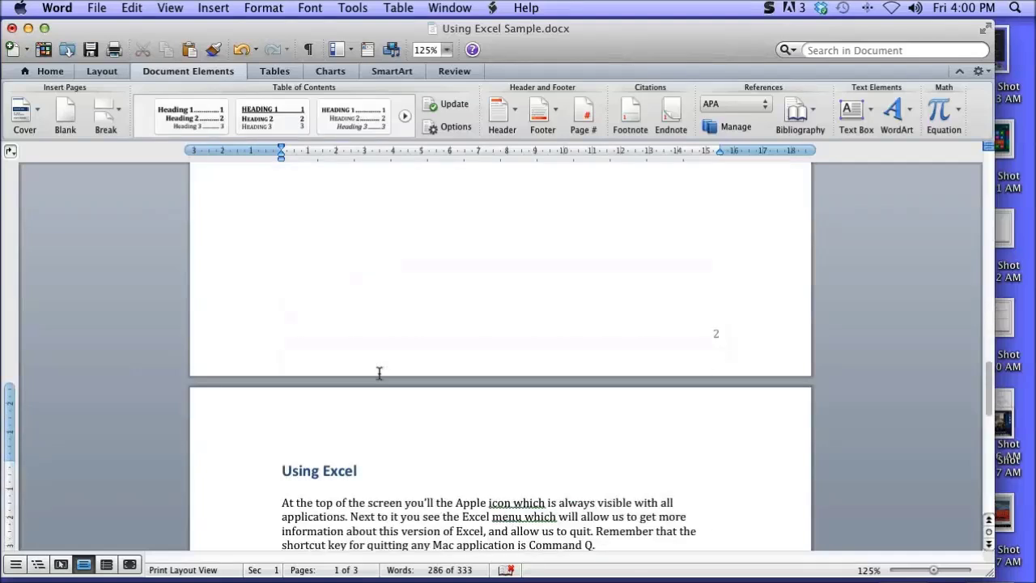
pyautogui.scroll(20, 379, 374)
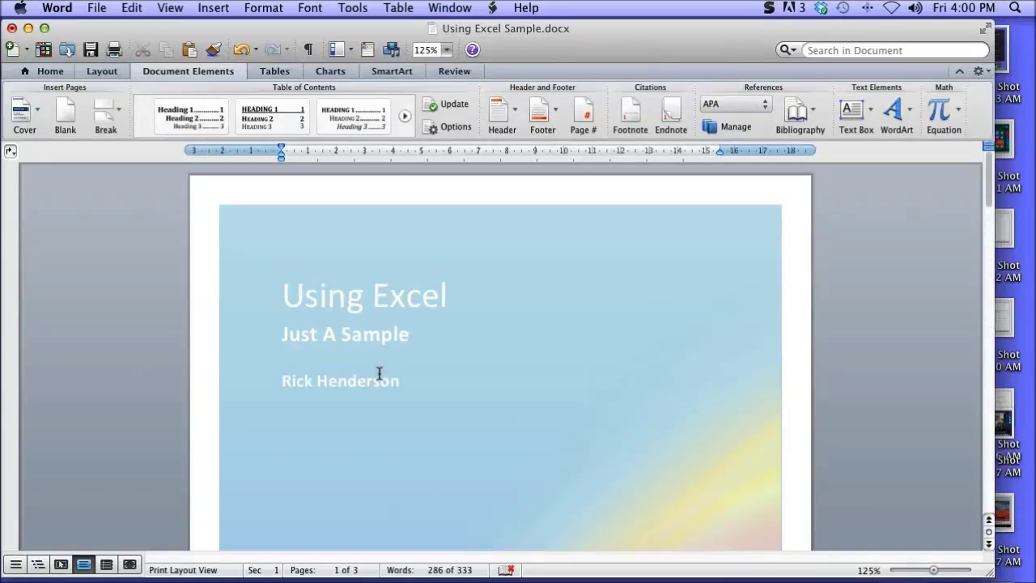
pyautogui.scroll(-10, 379, 373)
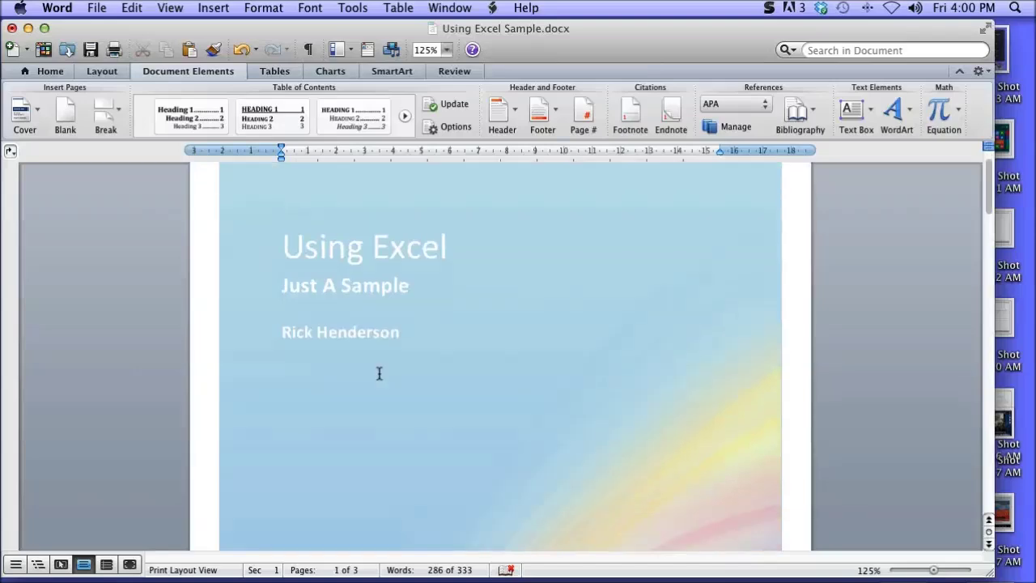
pyautogui.scroll(-5, 379, 373)
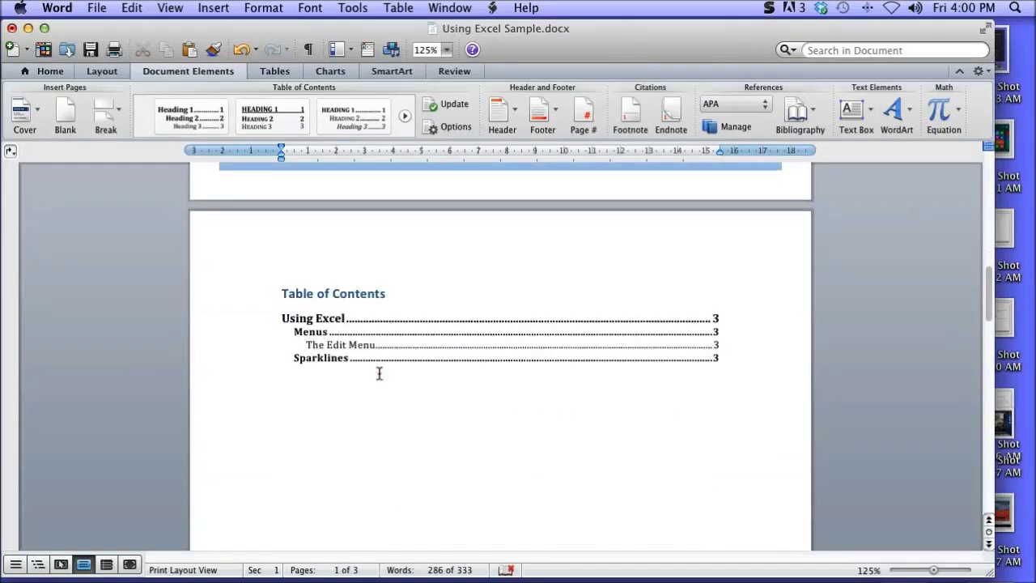
pyautogui.scroll(-20, 379, 373)
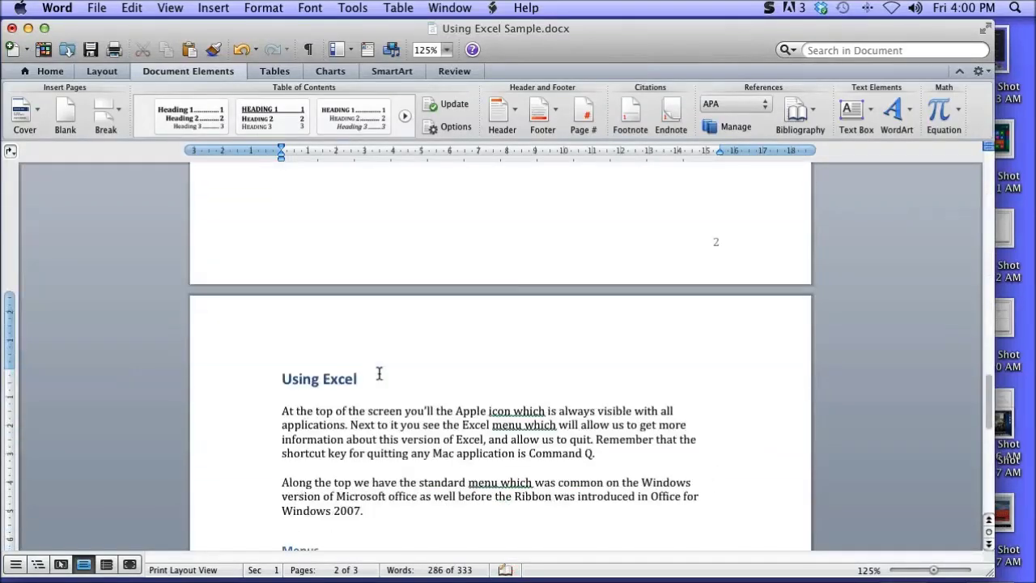
pyautogui.scroll(7, 378, 373)
pyautogui.scroll(15, 379, 374)
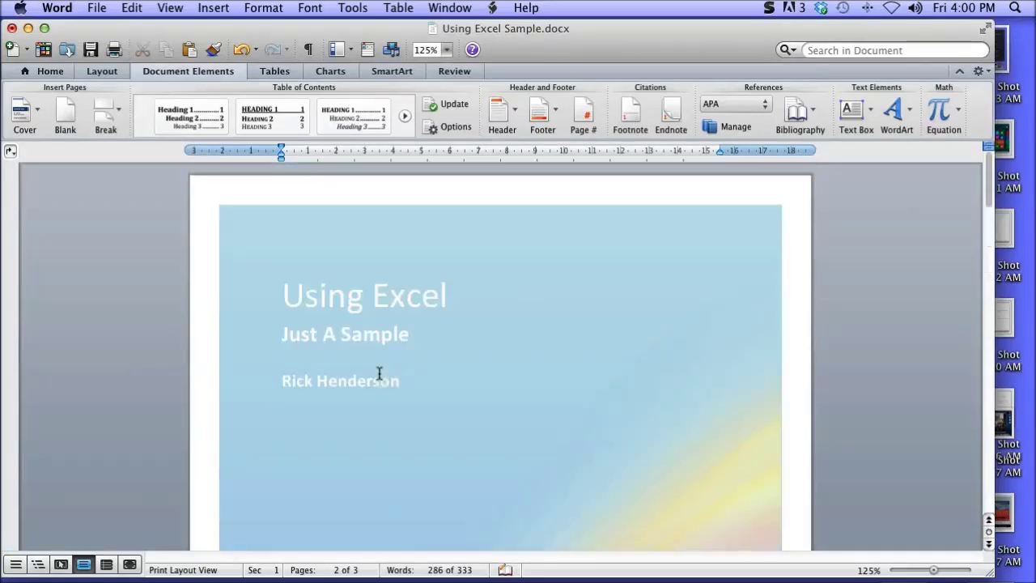